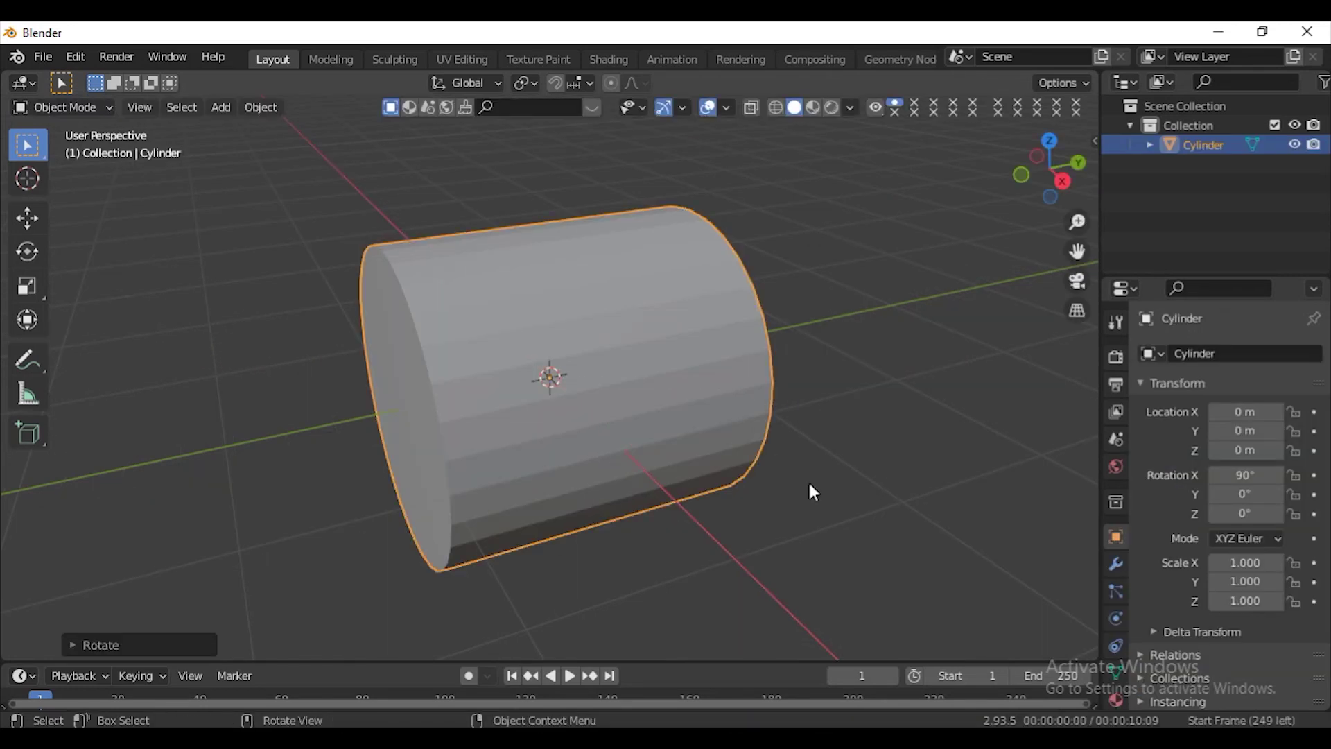
Scale the cylinder along the Y axis to about 0.12 so it forms a thin disc.
key("s")
key("y")
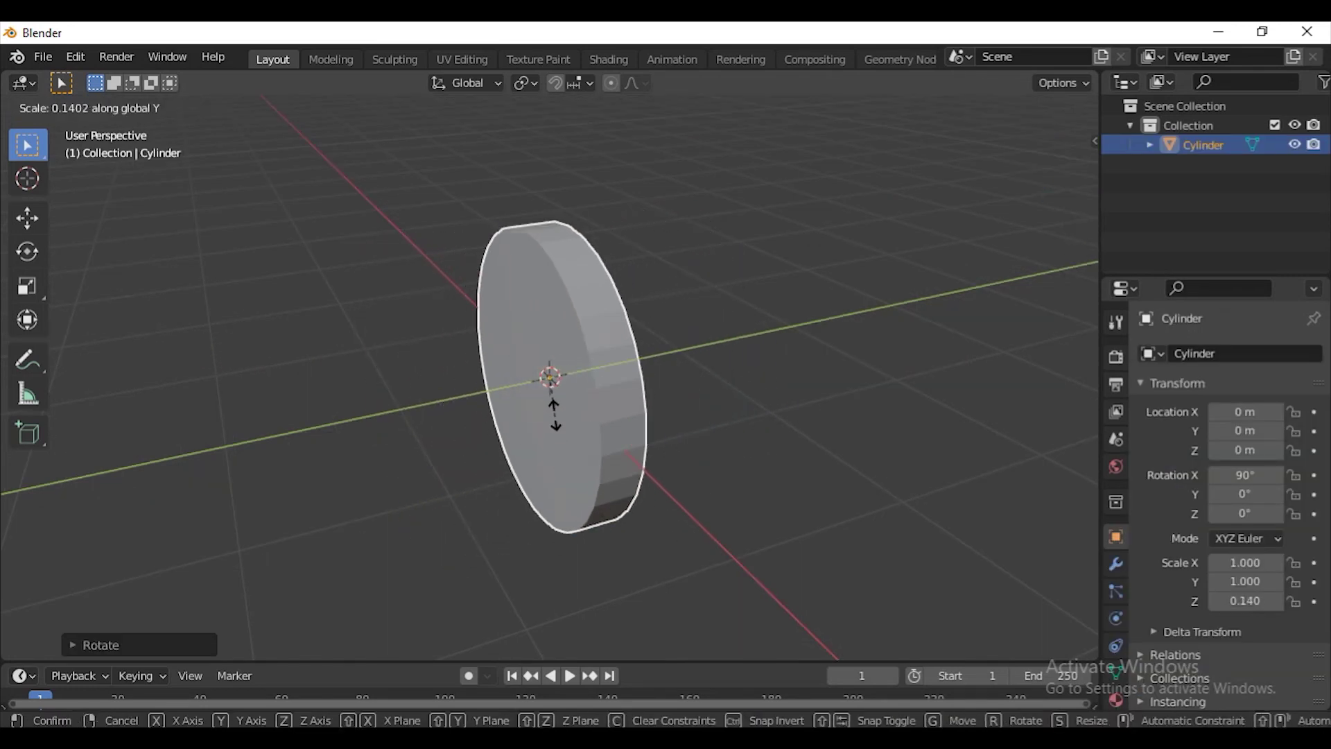
left_click(558, 419)
Add two loop cuts around the disc's rim and scale them apart along Y by about 1.5.
key("Tab")
key("ctrl+r")
scroll(614, 364, "up", 1)
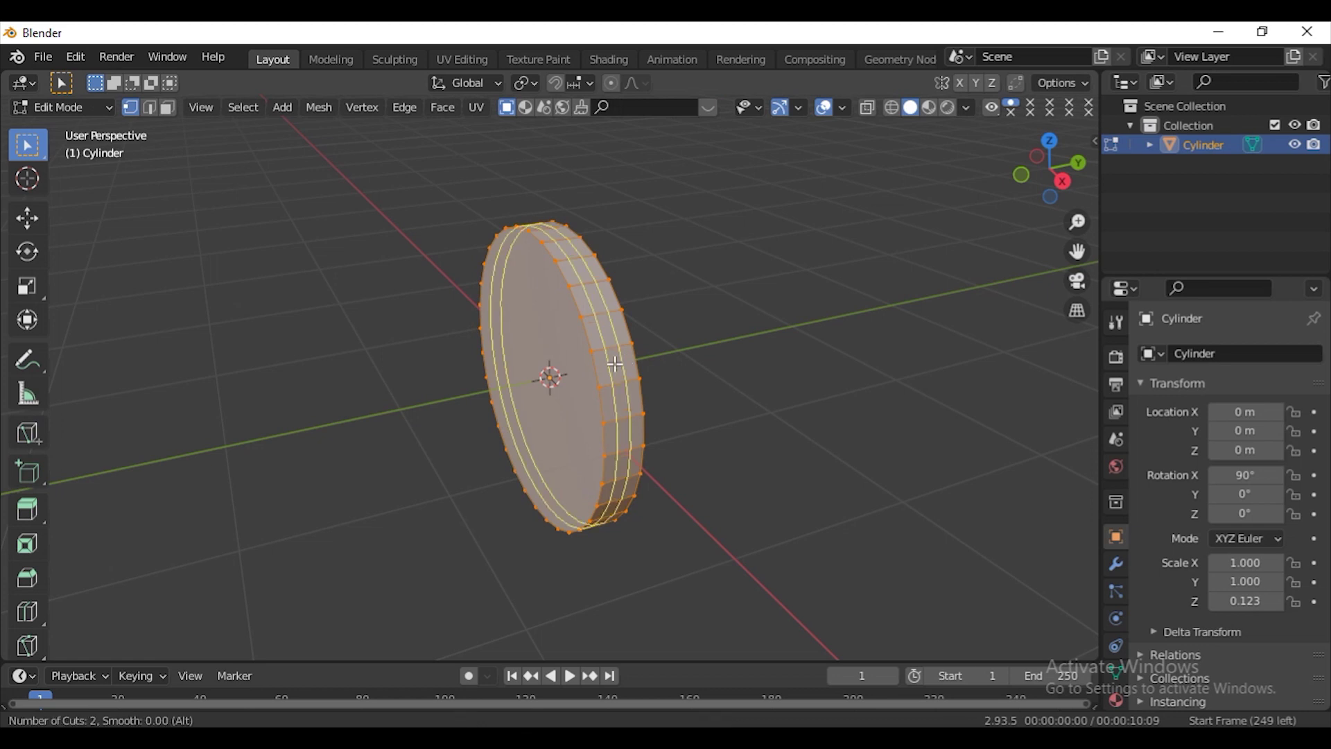
left_click(614, 368)
scroll(766, 364, "up", 2)
key("s")
key("y")
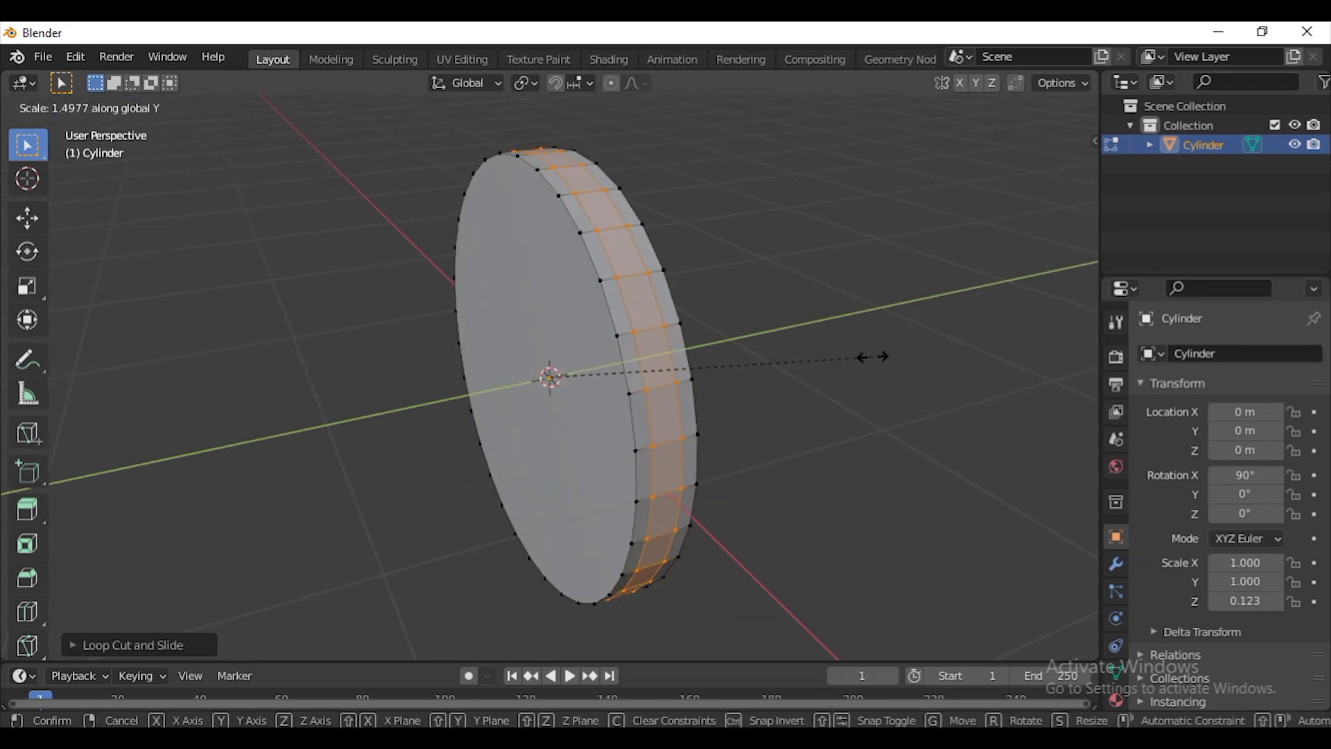
left_click(872, 356)
Extrude the band between the loop cuts and scale it inward to about 0.98 to form a groove.
scroll(824, 371, "up", 3)
key("s")
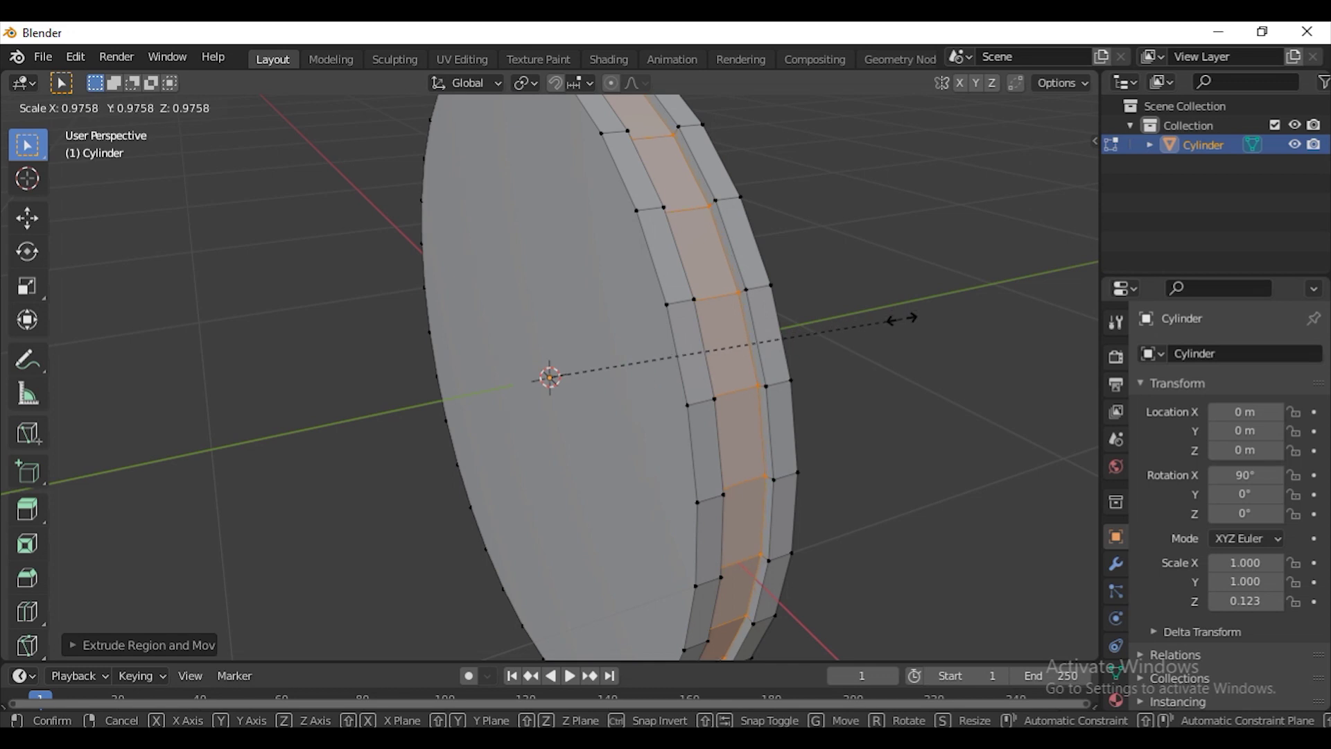
left_click(900, 321)
scroll(778, 339, "down", 2)
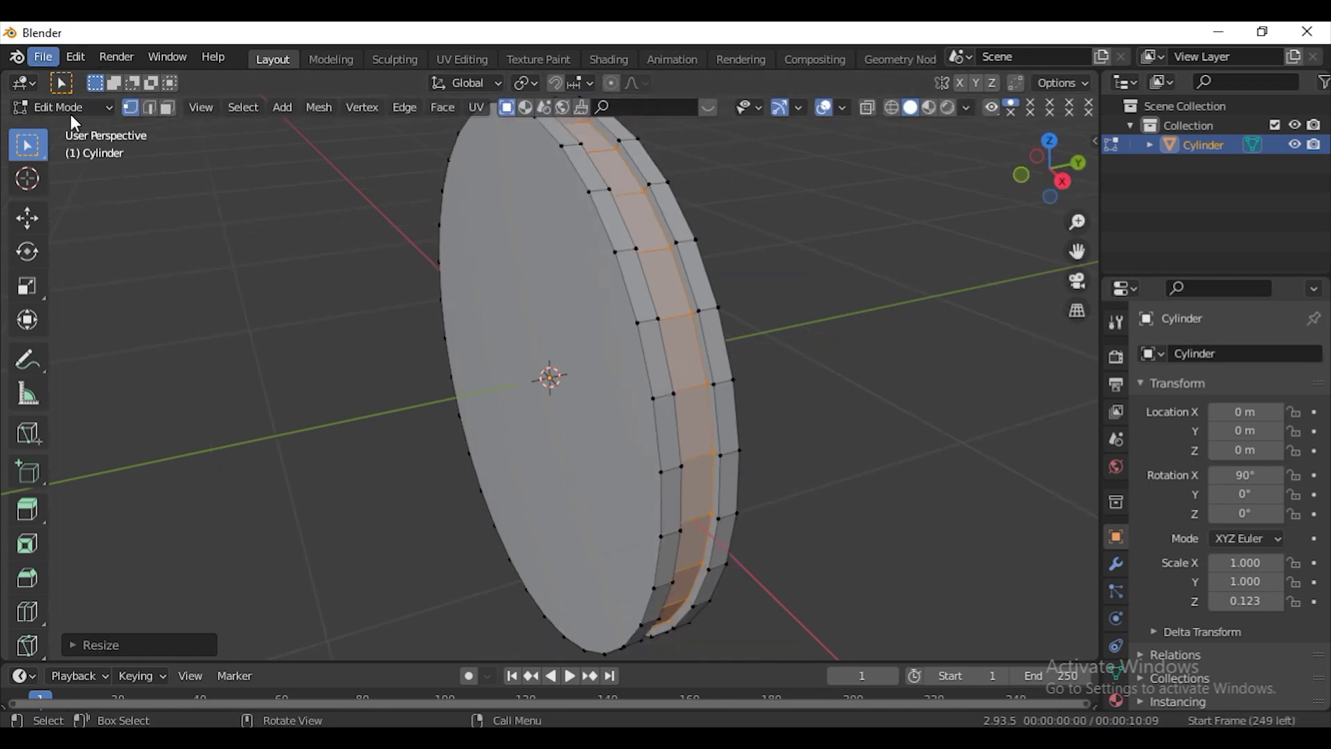
Select the disc's two flat end faces and scale them slightly smaller to taper the rim.
left_click(167, 108)
left_click(631, 363)
middle_click_drag(632, 362, 823, 214)
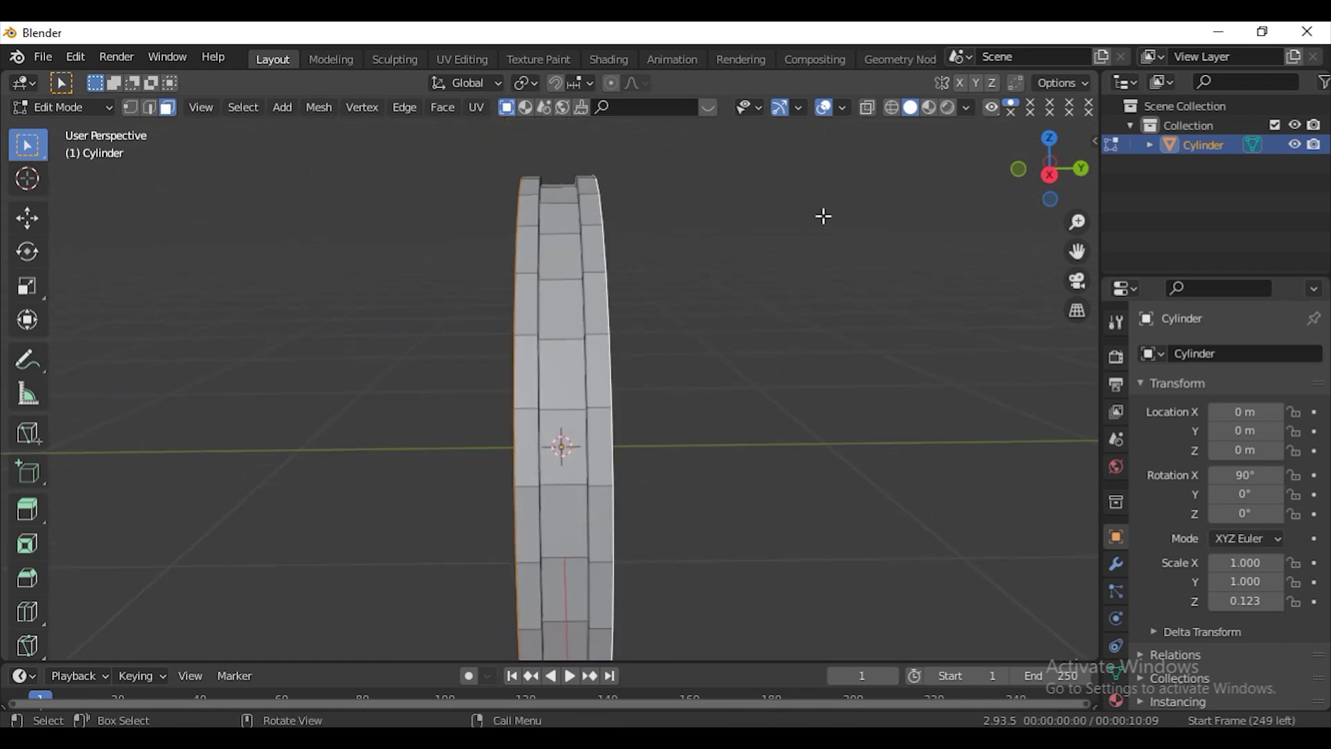
key("s")
left_click(819, 221)
Extrude both end faces scaled inward to make a rim band, and delete the remaining inner faces.
middle_click_drag(636, 332, 766, 333)
key("e")
key("s")
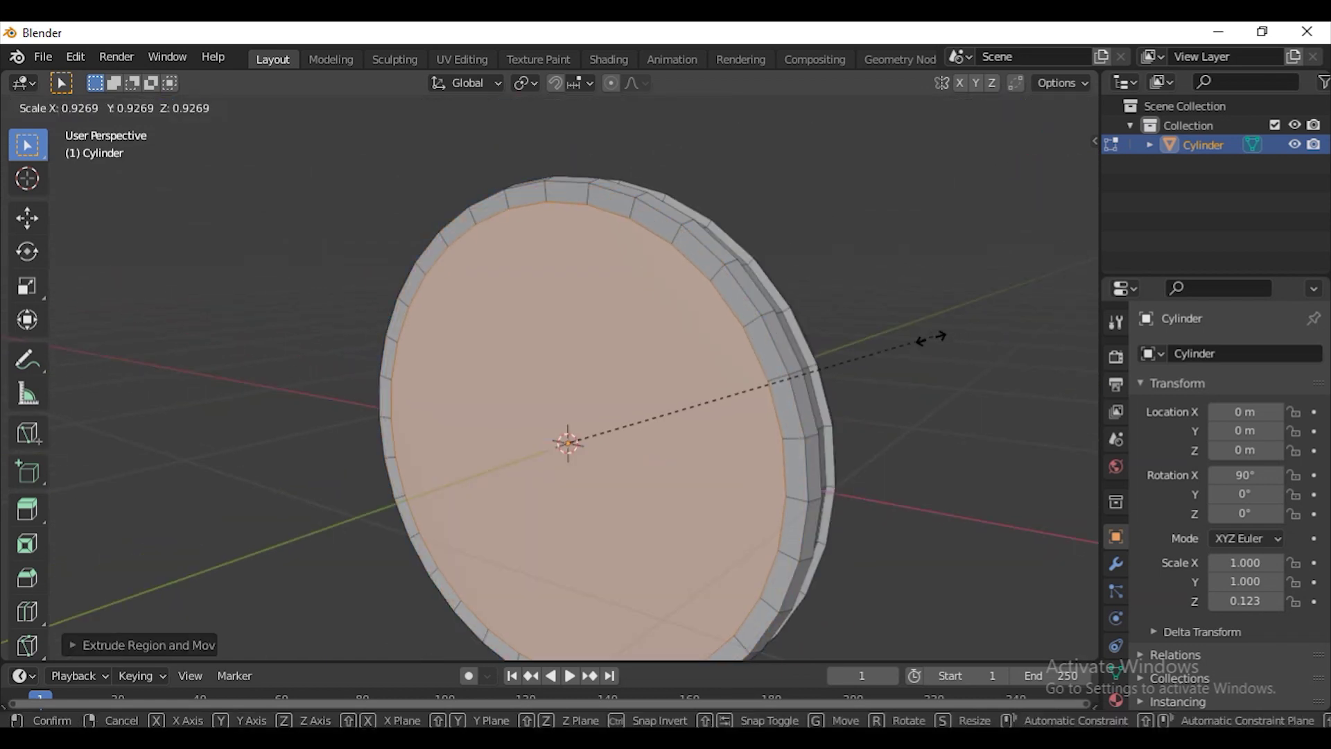
left_click(882, 356)
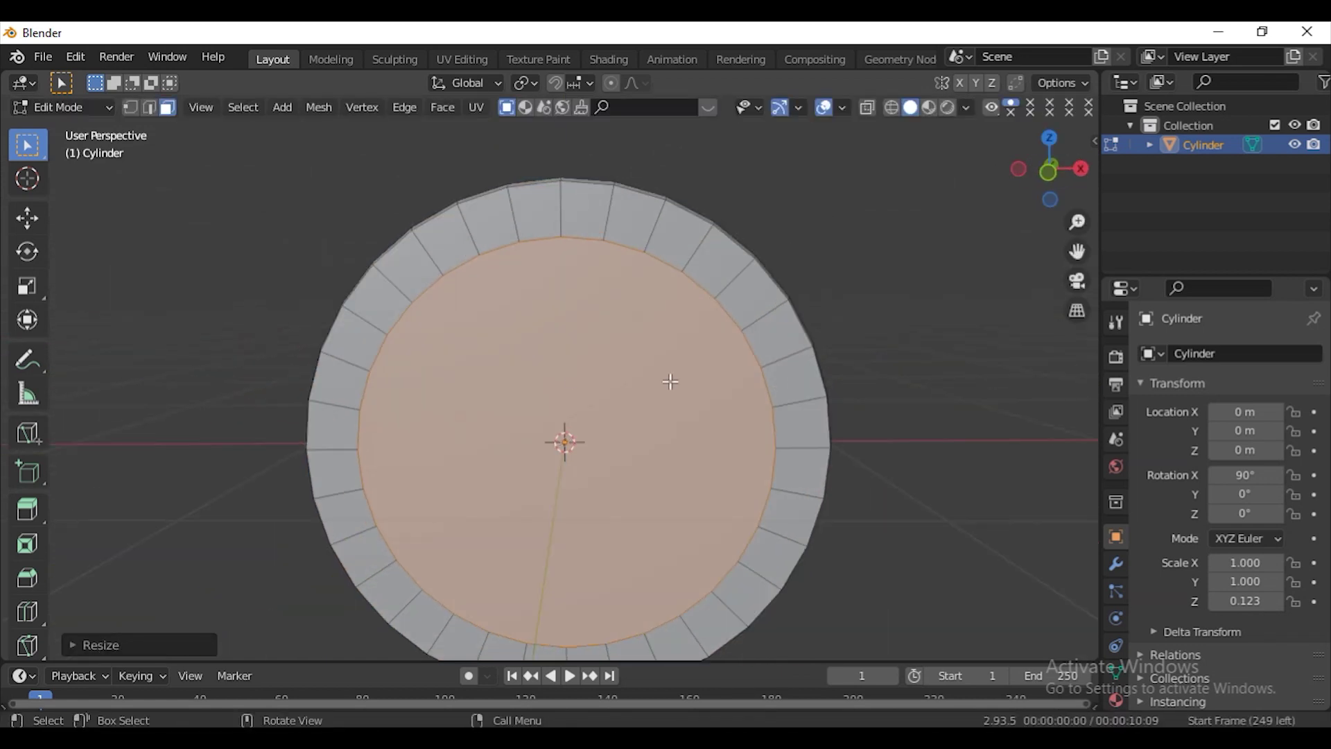
key("x")
left_click(542, 424)
Bridge the two open inner edge loops to close the inside of the ring, and return to Object Mode.
scroll(451, 405, "up", 5)
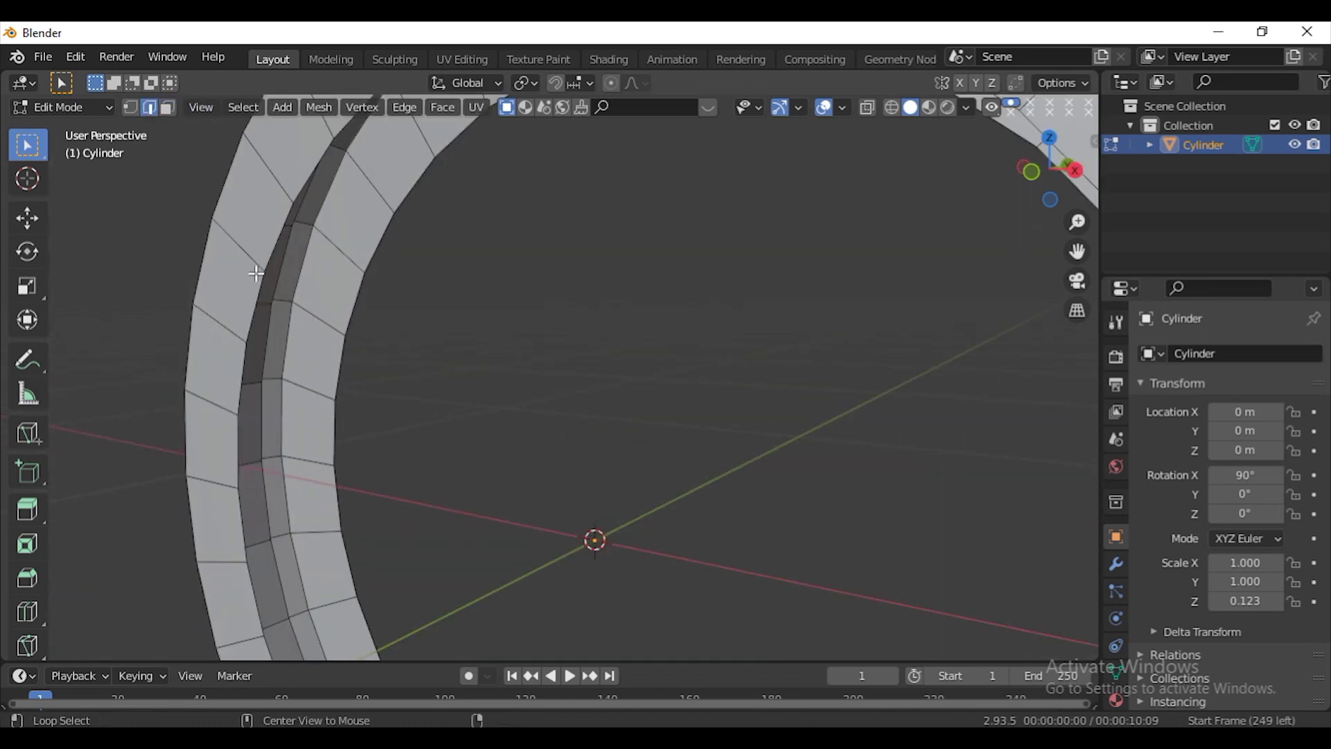
right_click(411, 311)
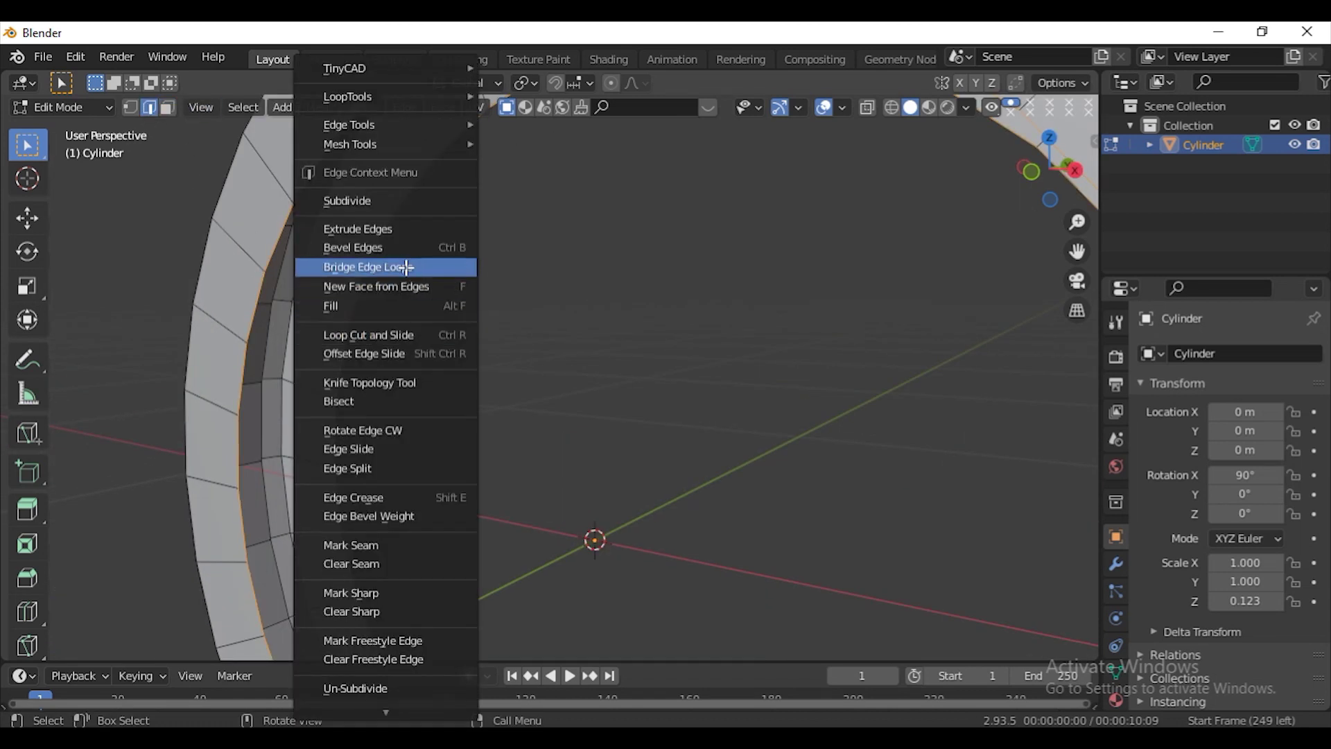
left_click(407, 268)
scroll(612, 330, "down", 3)
middle_click_drag(612, 330, 511, 333)
key("Tab")
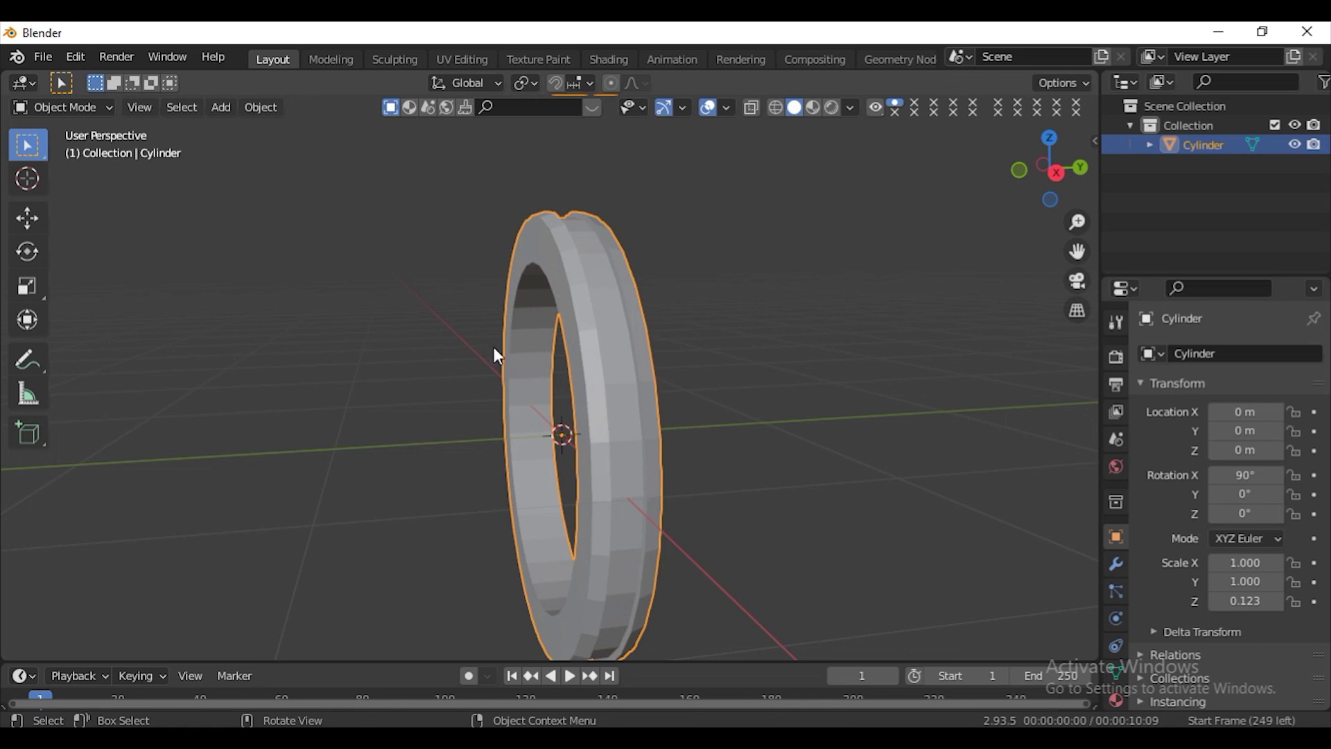
Import Shang-chi_Thor.svg and rotate the imported ornament curve 90° around the X axis.
left_click(44, 57)
mouse_move(126, 366)
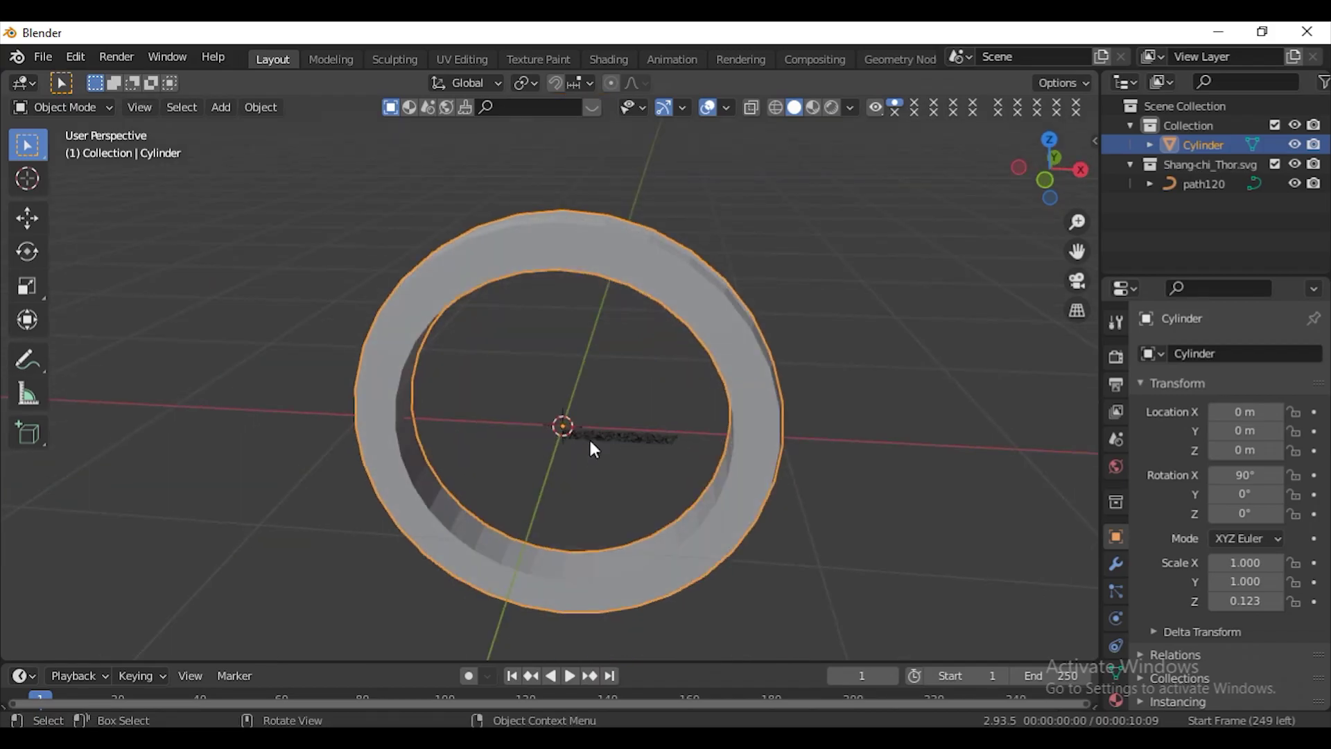
left_click(656, 438)
key("r")
key("x")
key("9")
key("0")
key("Return")
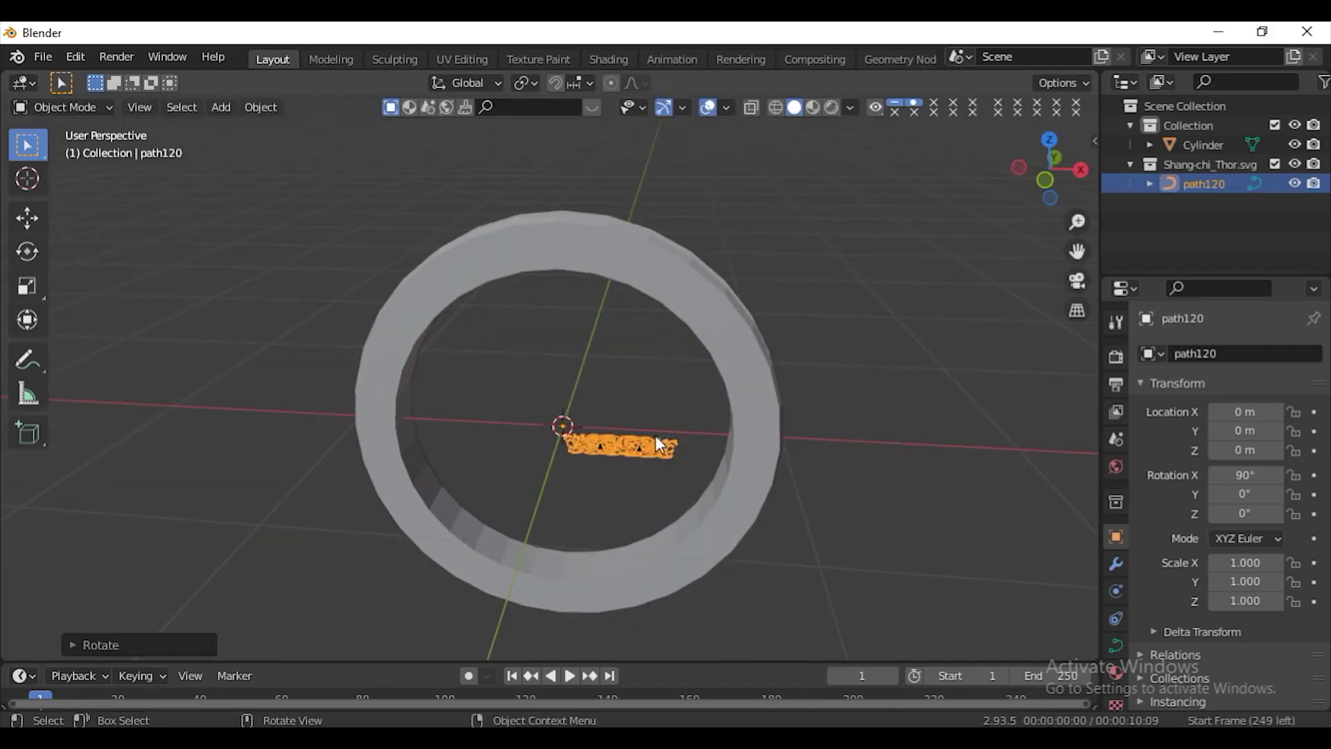
In front view, move the ornament curve up about 0.96 m along Z onto the upper part of the ring.
key("KP_1")
scroll(618, 447, "up", 3)
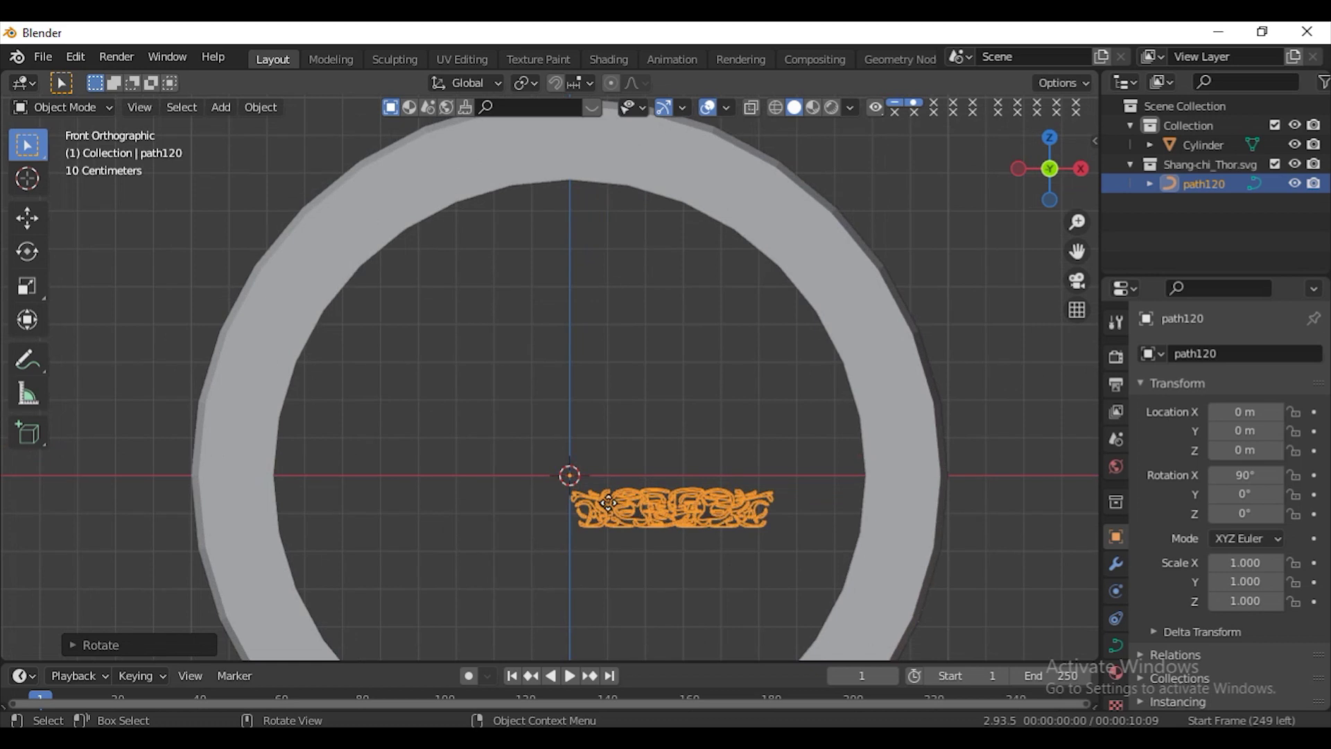
key("g")
key("z")
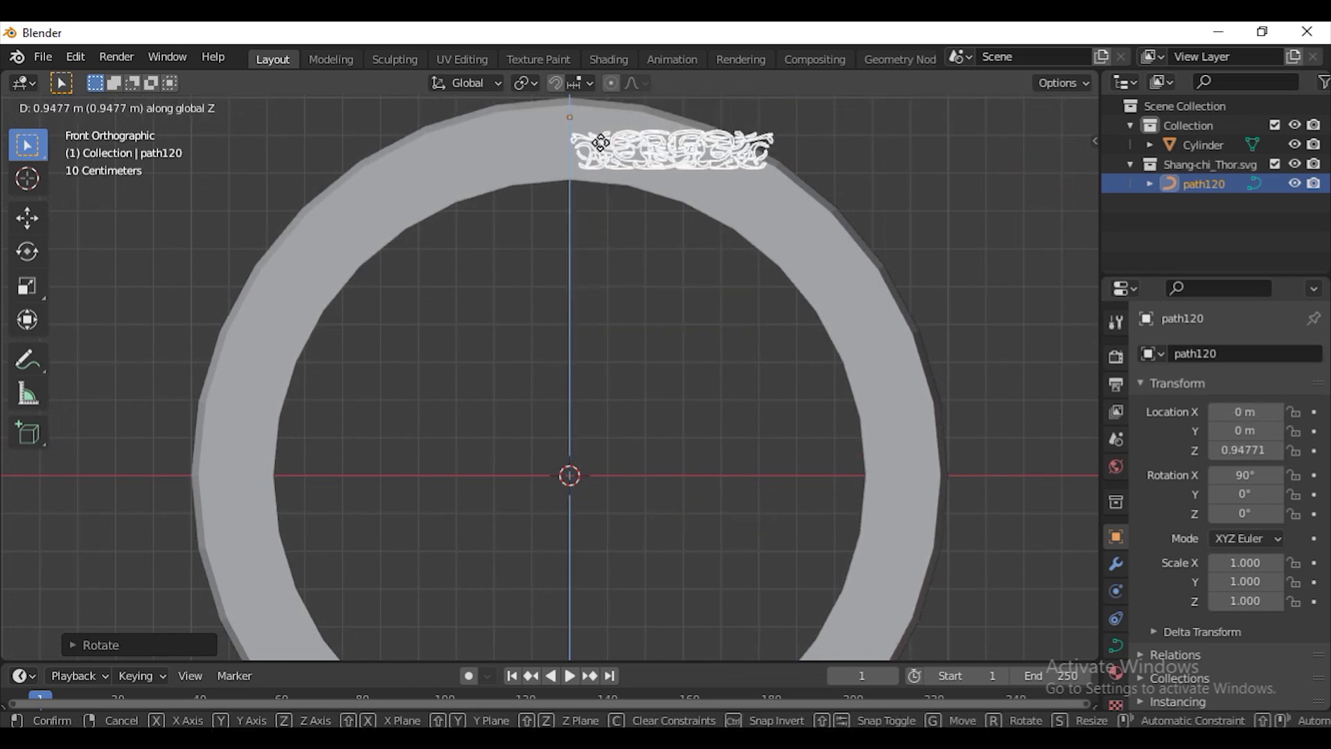
left_click(605, 151)
Convert the ornament curve to a mesh.
key("KP_Decimal")
key("F3")
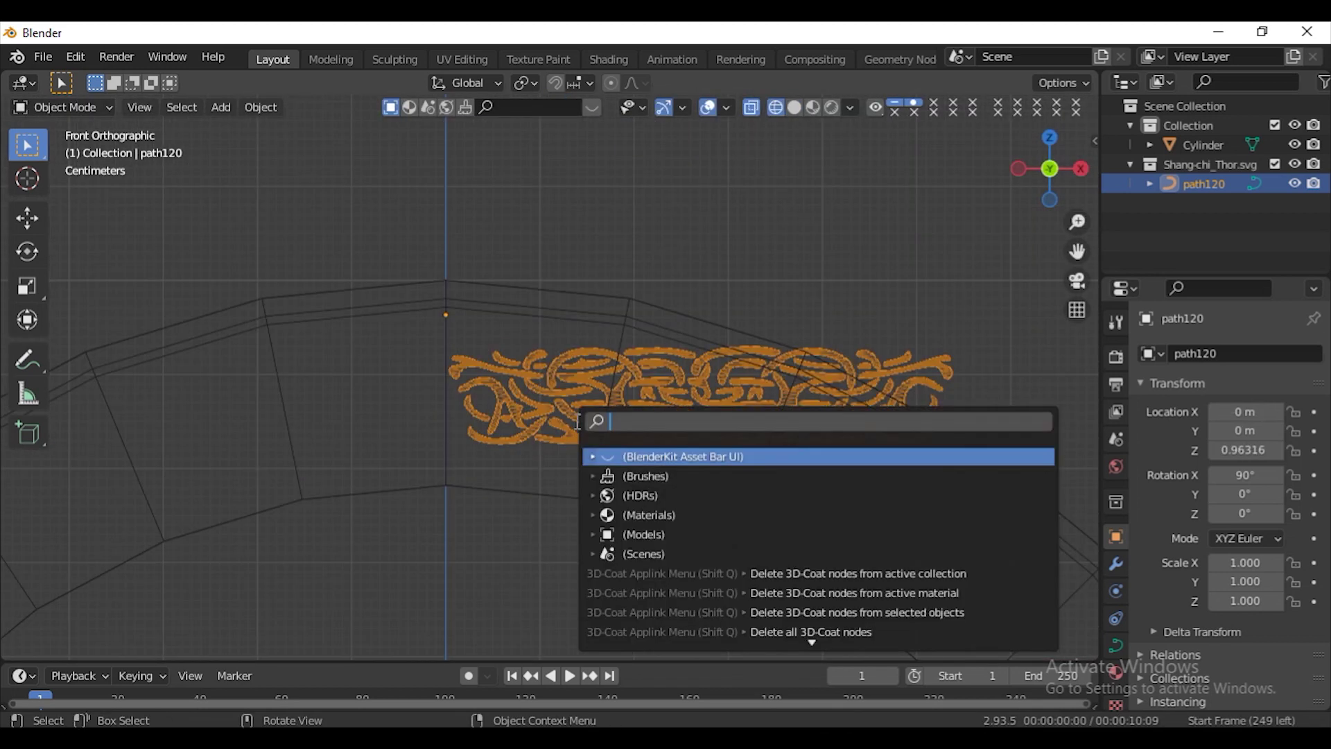
type("conv")
left_click(743, 461)
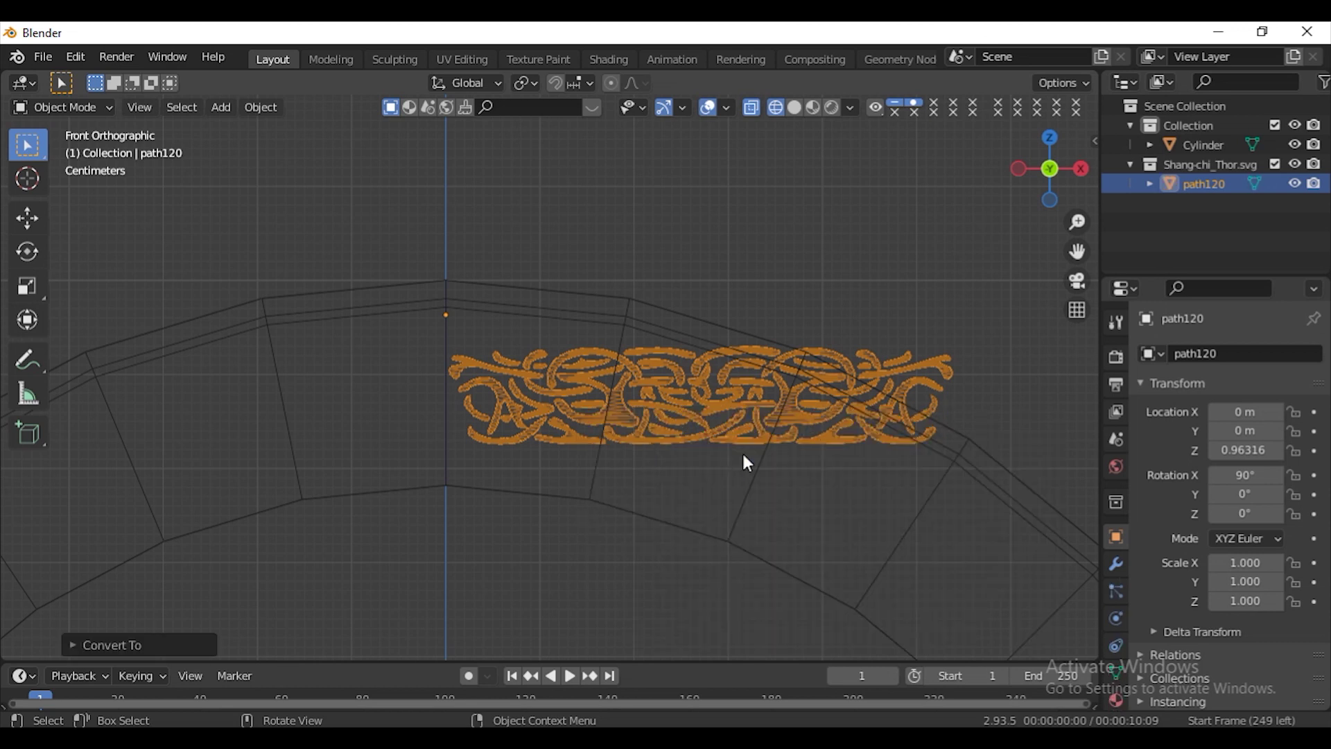
Select the whole ornament mesh in vertex mode and simplify it with Limited Dissolve.
key("Tab")
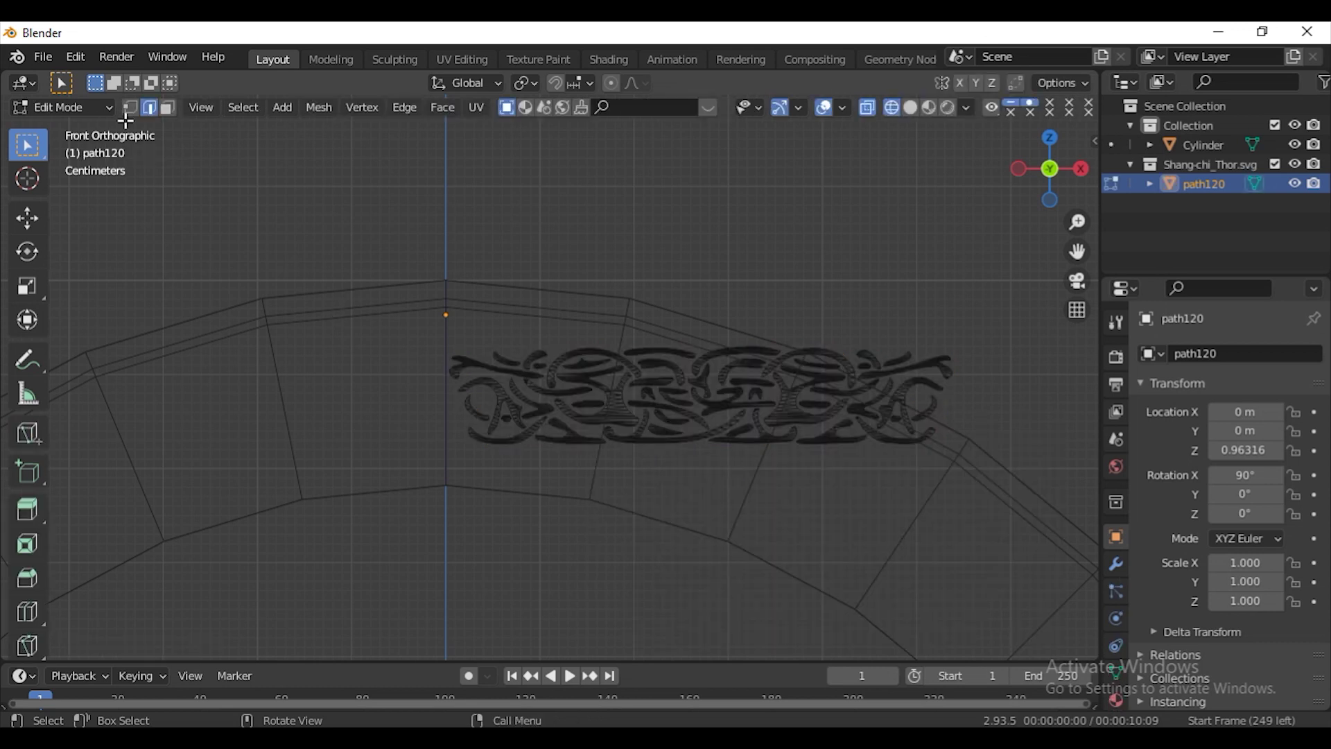
left_click(138, 110)
key("a")
left_click(582, 276)
key("x")
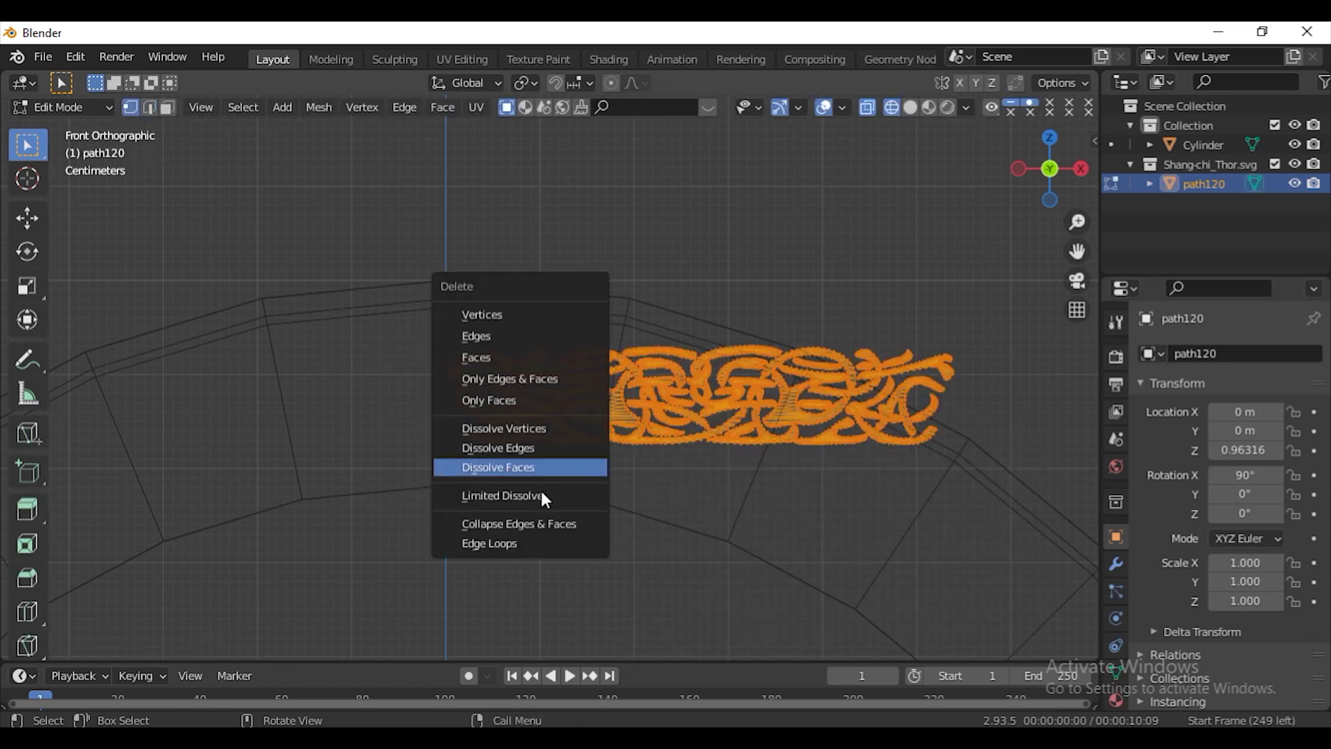
left_click(542, 494)
Select the ornament's left-end vertices and rotate them with proportional editing at size 1.00 to bend the strip.
scroll(538, 484, "up", 3)
left_click_drag(353, 306, 467, 516)
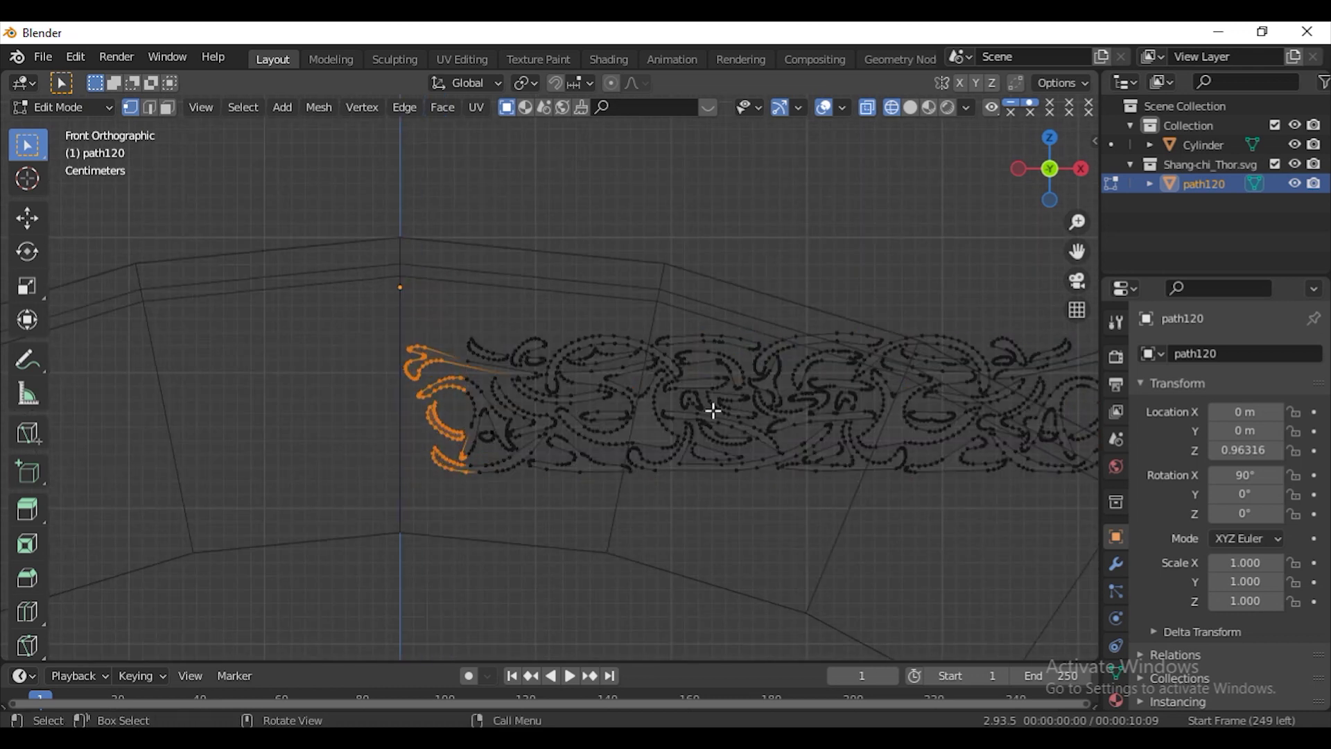
scroll(714, 410, "down", 2)
key("o")
key("r")
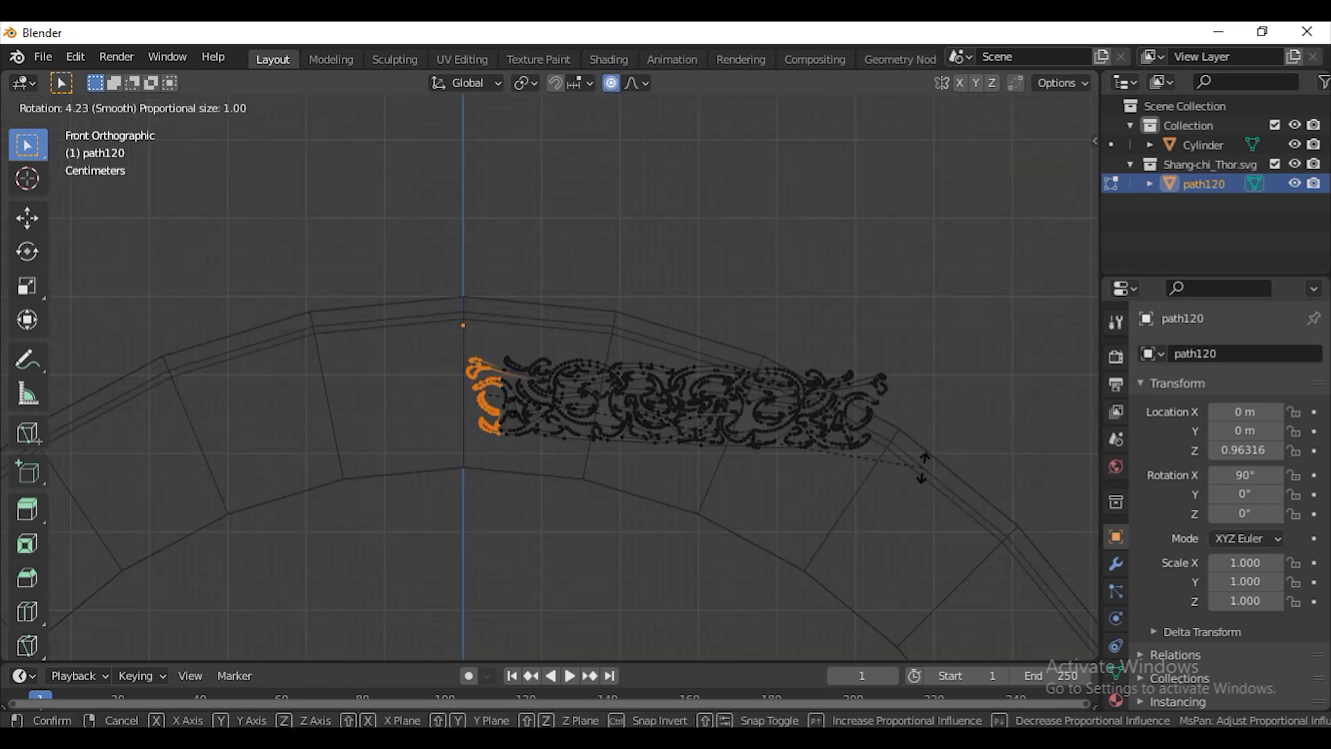
left_click(908, 367)
Rotate the whole ornament in Object Mode to about 17.6° around Y to follow the ring.
key("Tab")
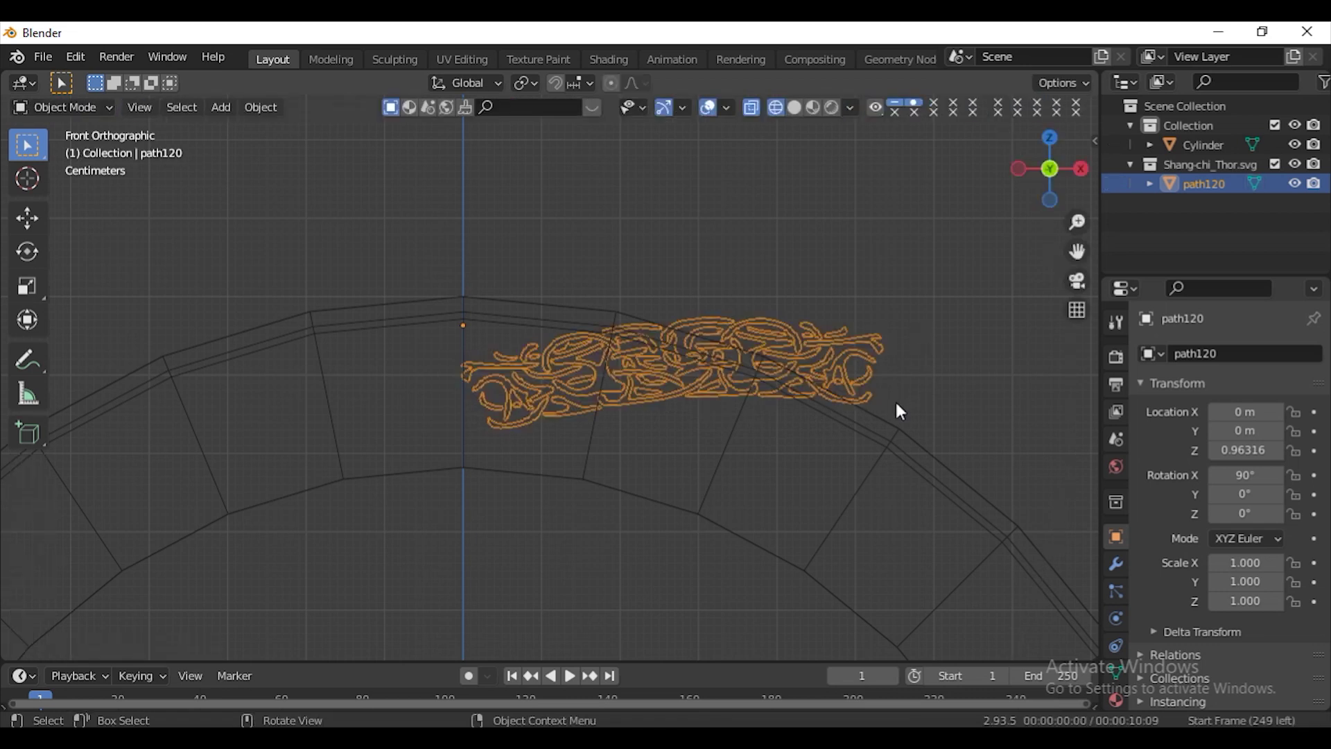
key("r")
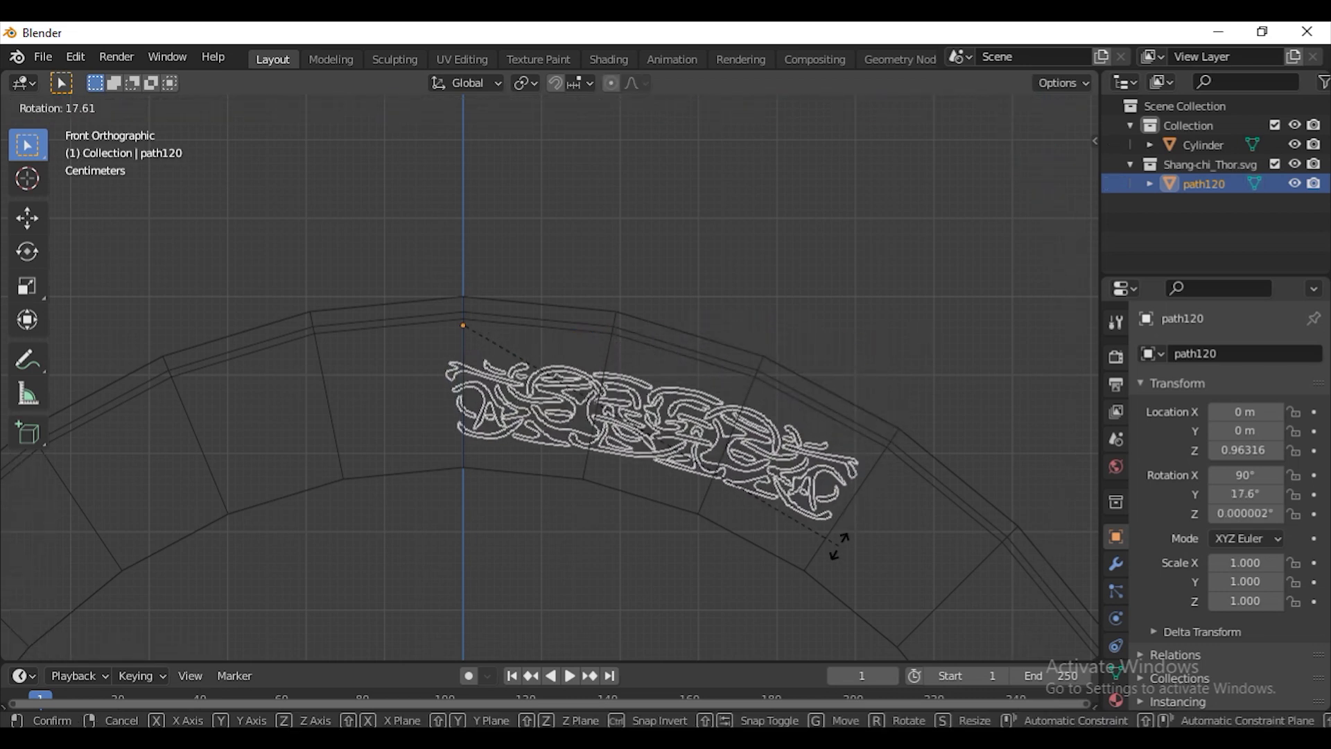
left_click(925, 499)
Bend the ornament further with a proportional rotation, and reposition the whole object at 24.5° around Y and about 0.055 m in X.
key("Tab")
key("r")
left_click(928, 463)
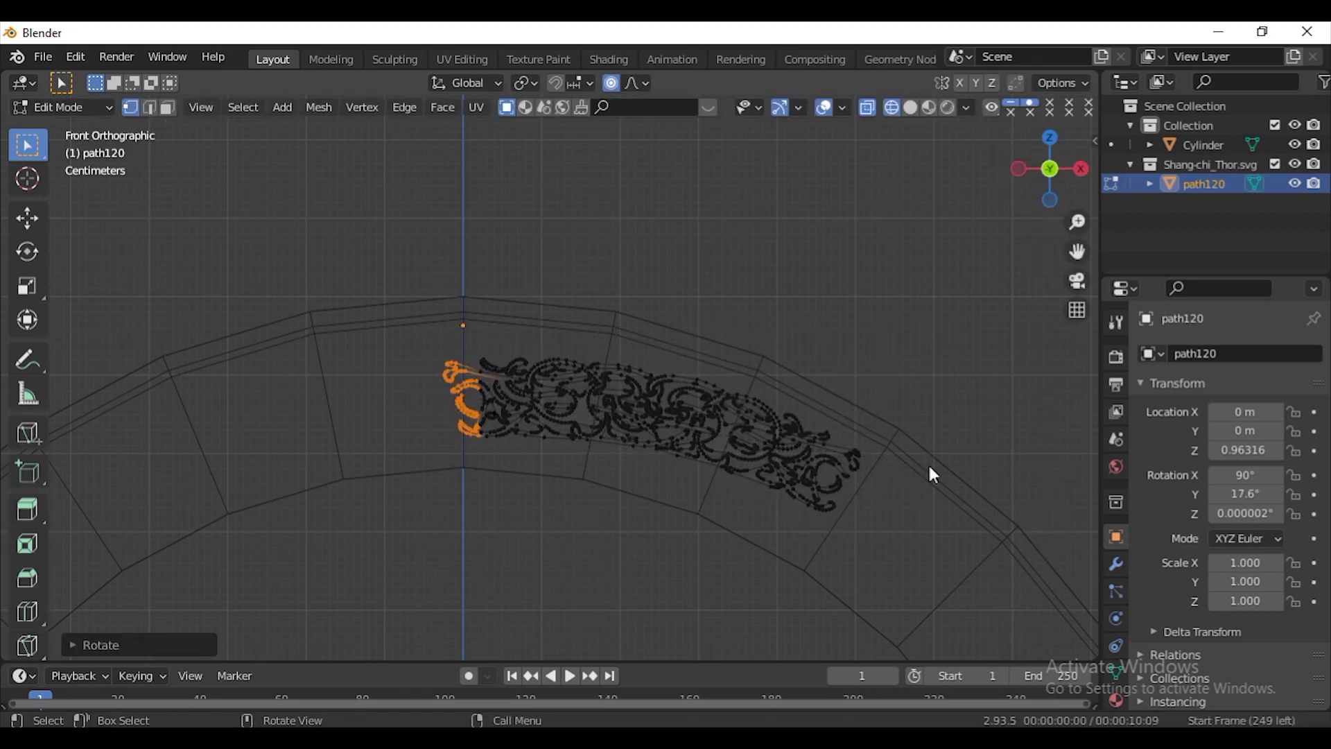
key("Tab")
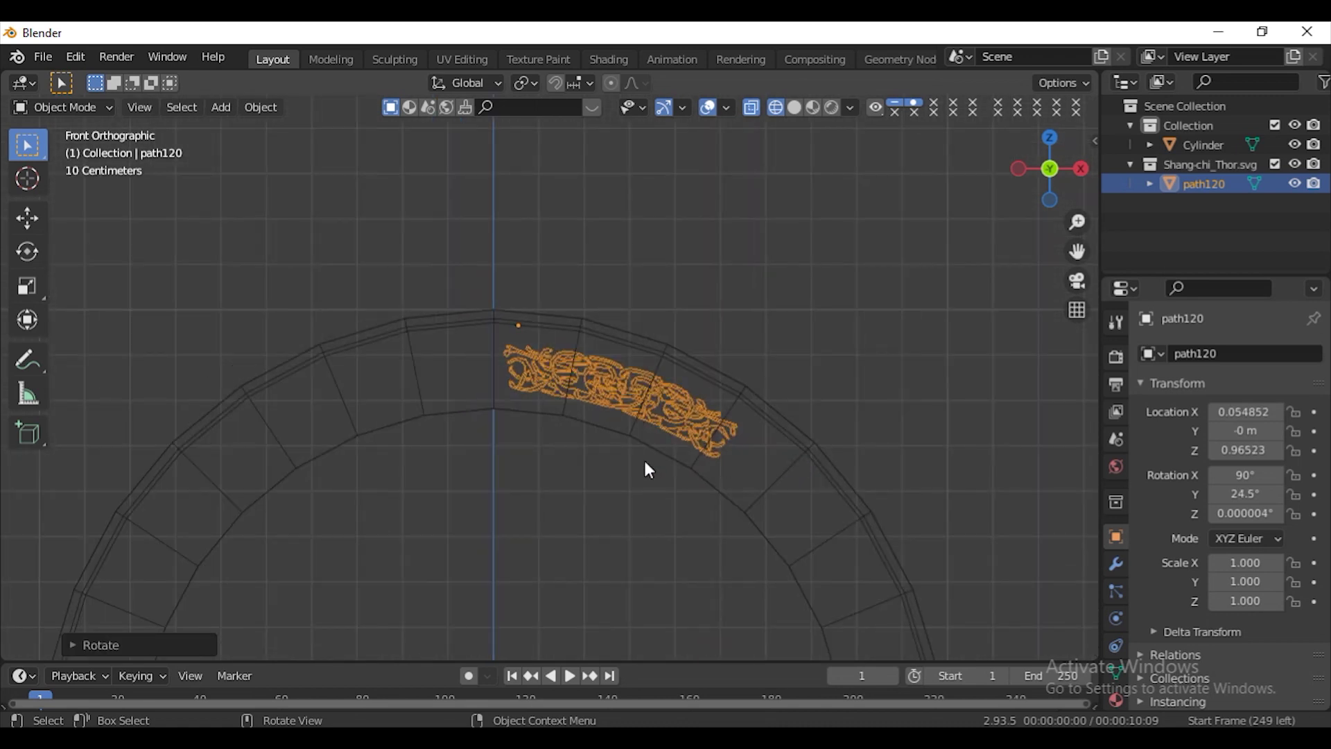
Refine the ornament's curvature by rotating its left-end vertices with a proportional size of 0.75.
key("Tab")
scroll(648, 470, "up", 3)
key("r")
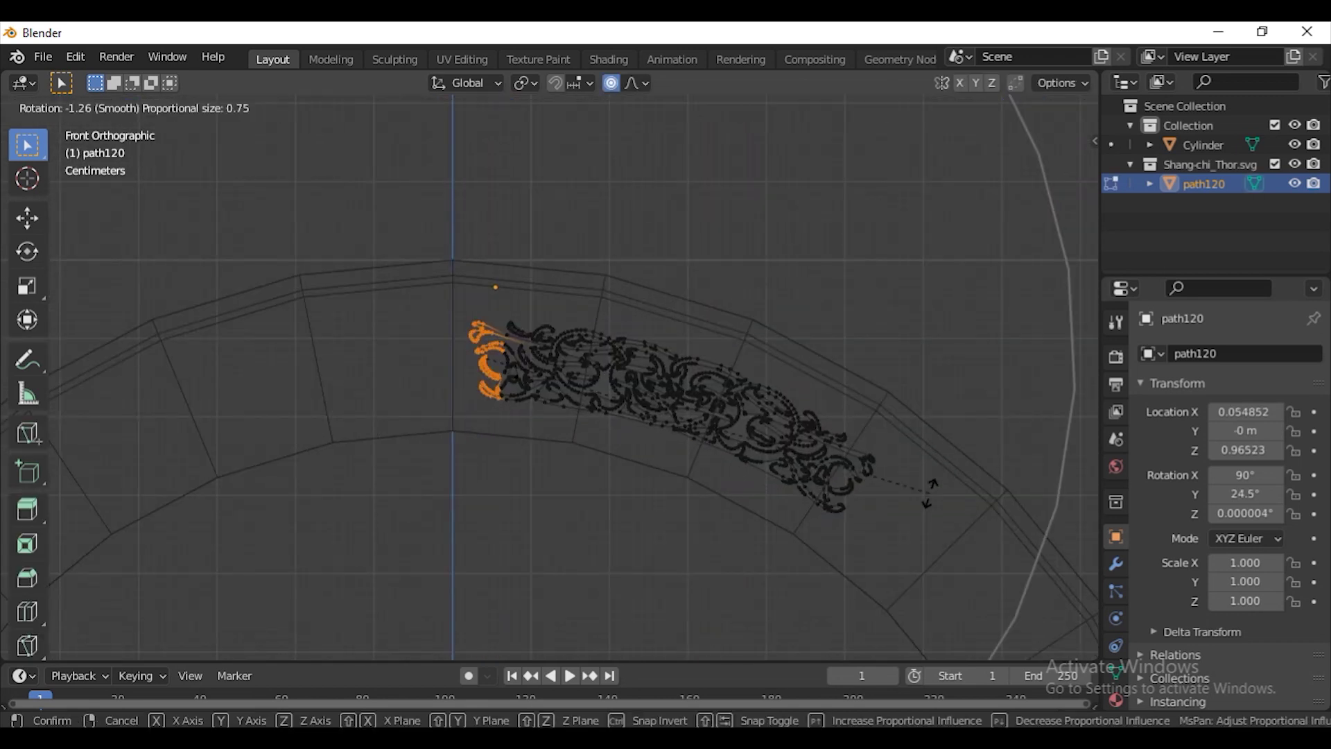
left_click(930, 492)
Fine-tune the whole ornament's rotation to 24.5° around Y to match the ring's arc.
key("Tab")
key("r")
left_click(931, 491)
scroll(538, 444, "down", 2)
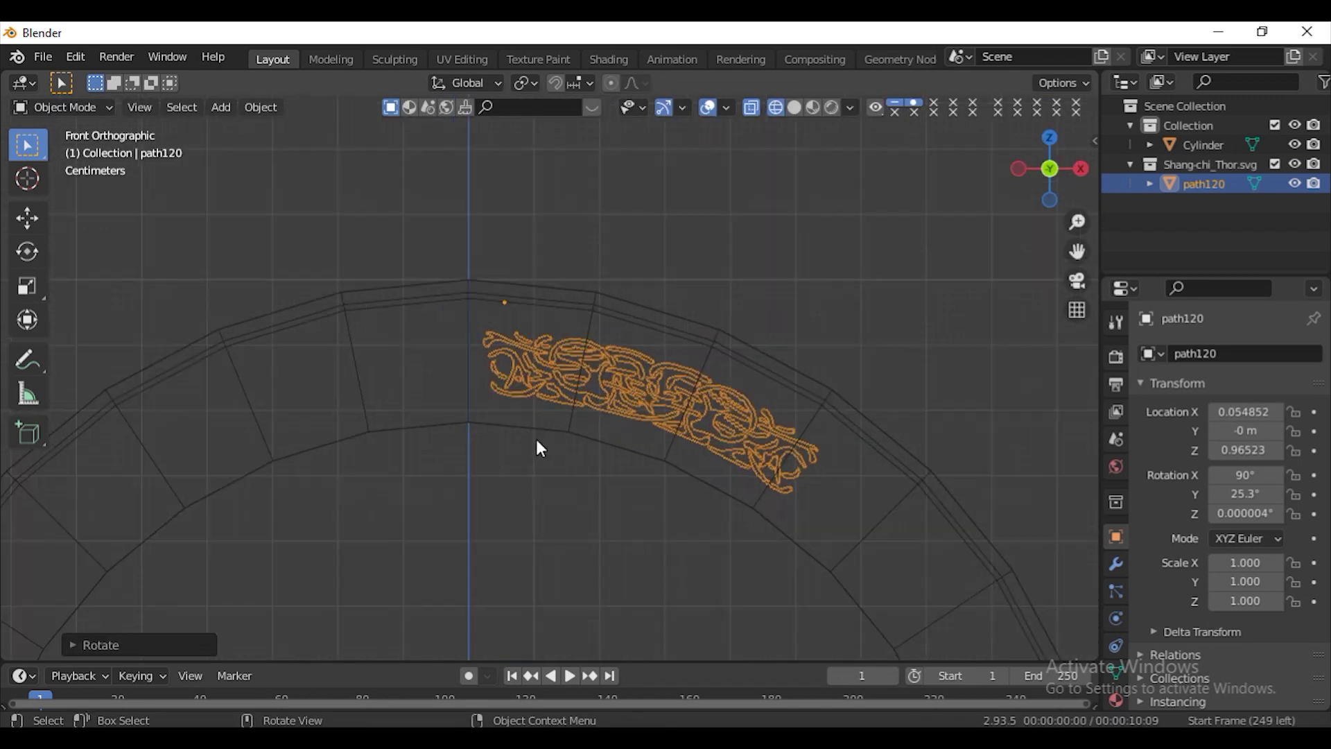
key("r")
left_click(813, 456)
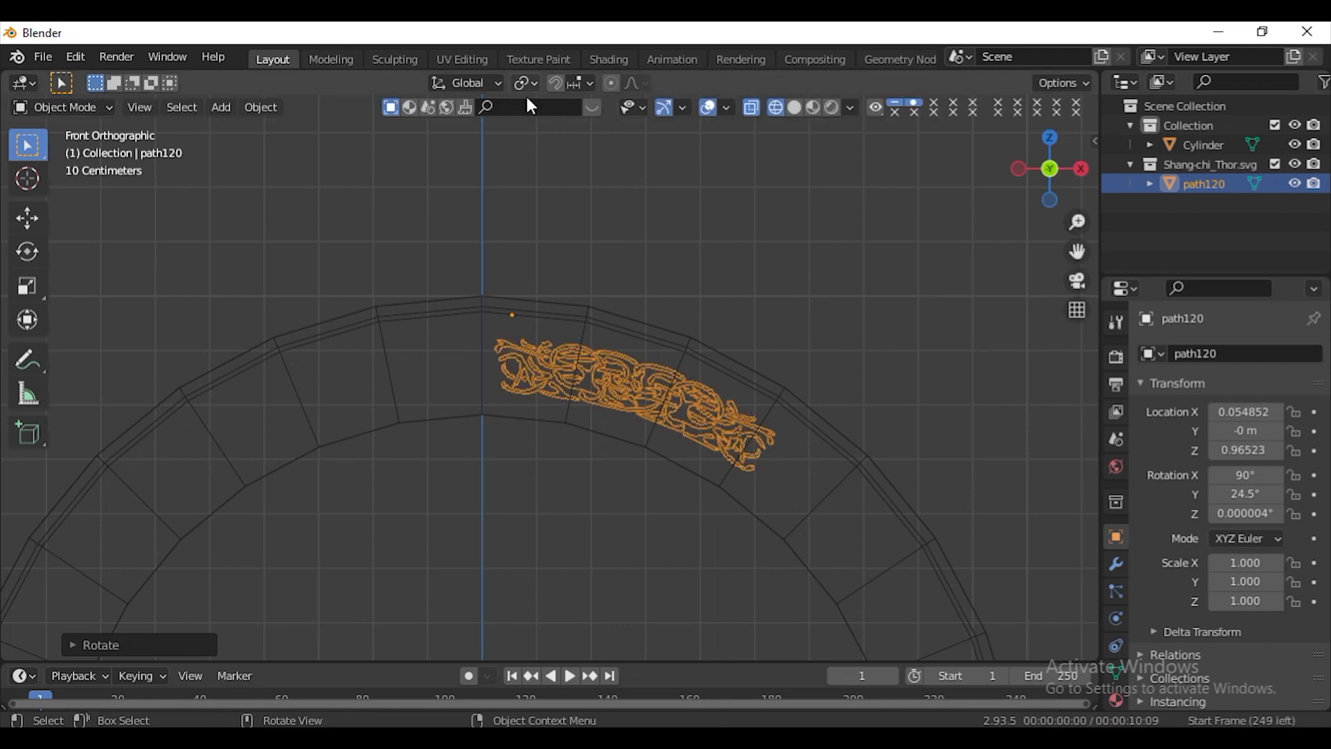
Set the transform pivot point to the 3D cursor and snap the cursor to the world origin.
left_click(525, 86)
left_click(558, 128)
scroll(548, 367, "down", 6)
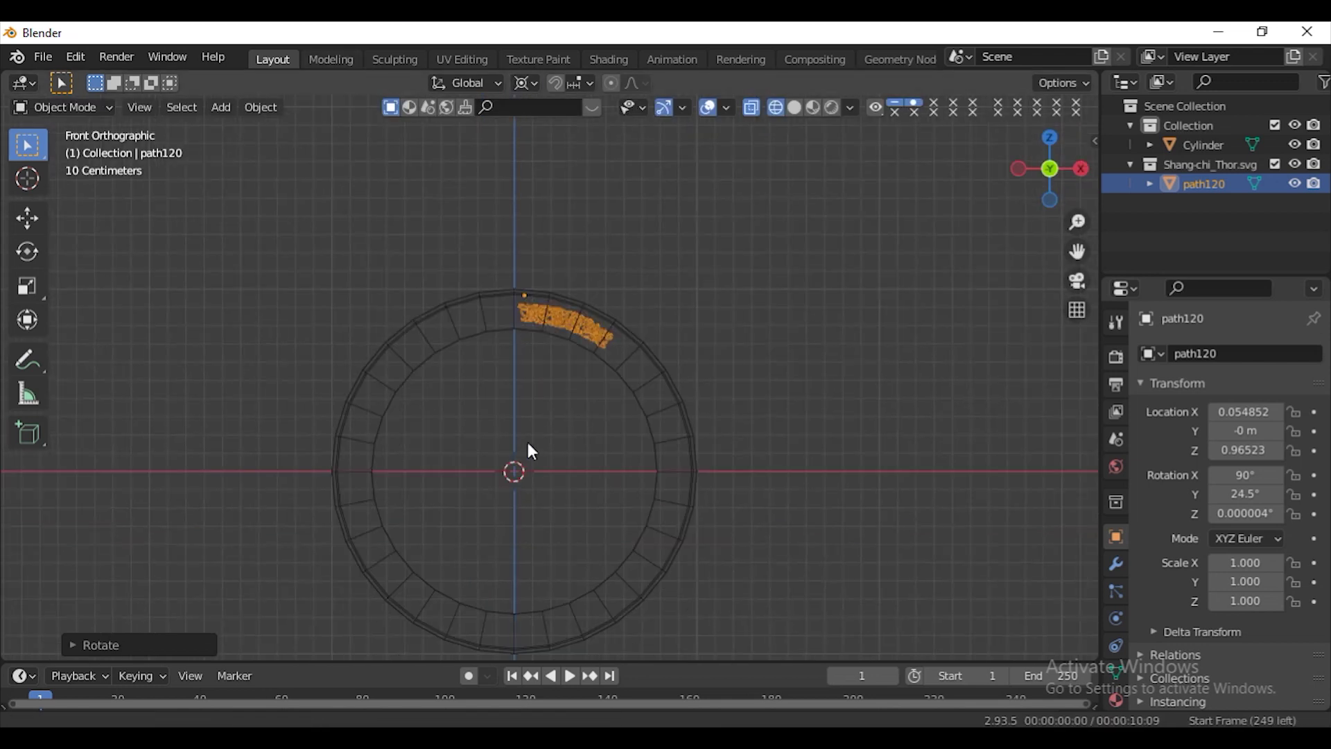
middle_click_drag(526, 439, 539, 494, "shift")
key("ctrl+s")
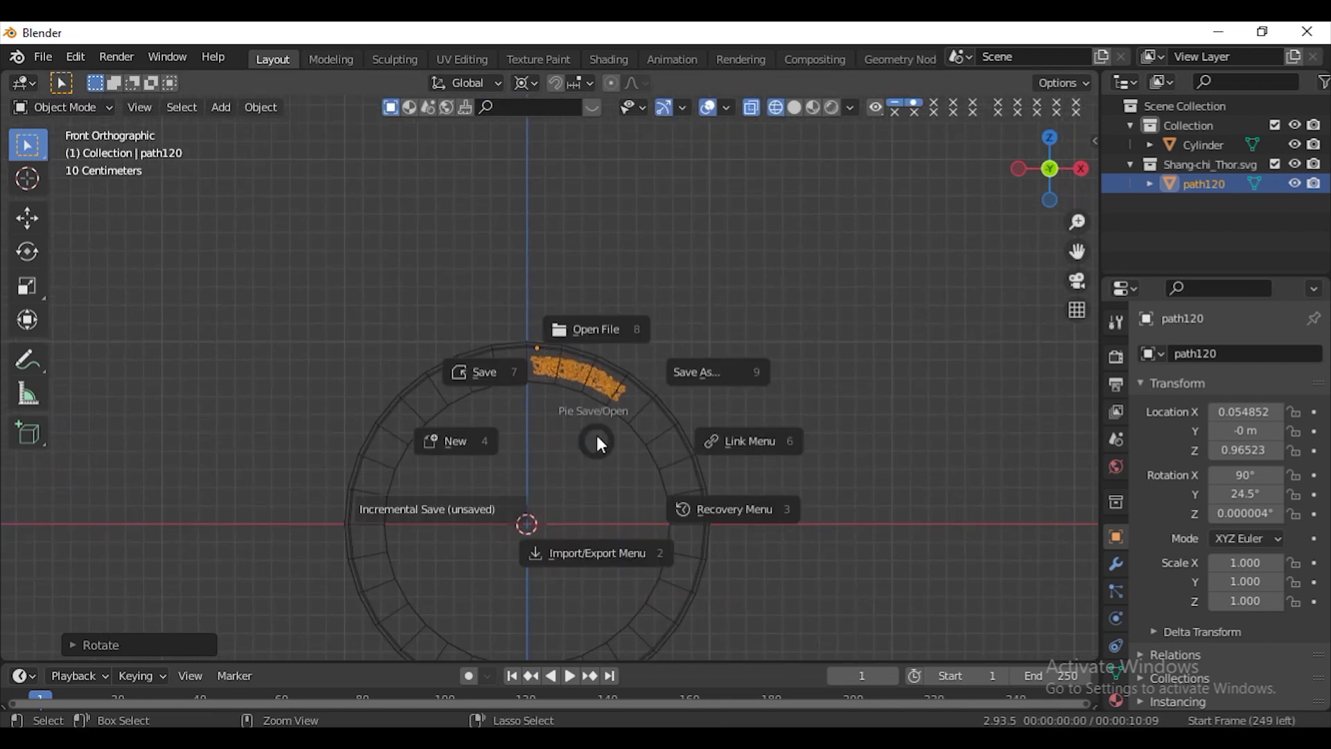
key("Escape")
key("shift+s")
left_click(501, 511)
scroll(573, 478, "up", 3)
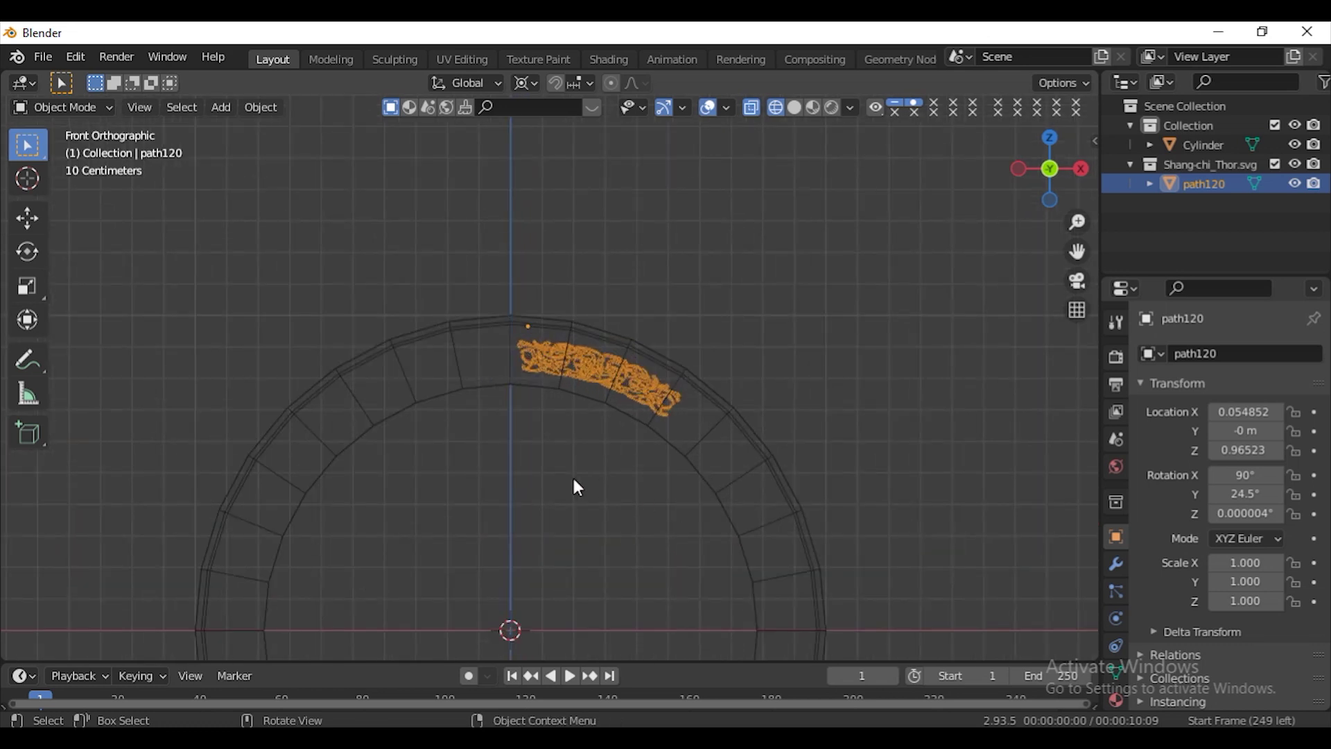
Duplicate the ornament mesh rotated about 36.7° around the ring's centre, and duplicate both segments and rotate them onward along the ring.
key("Tab")
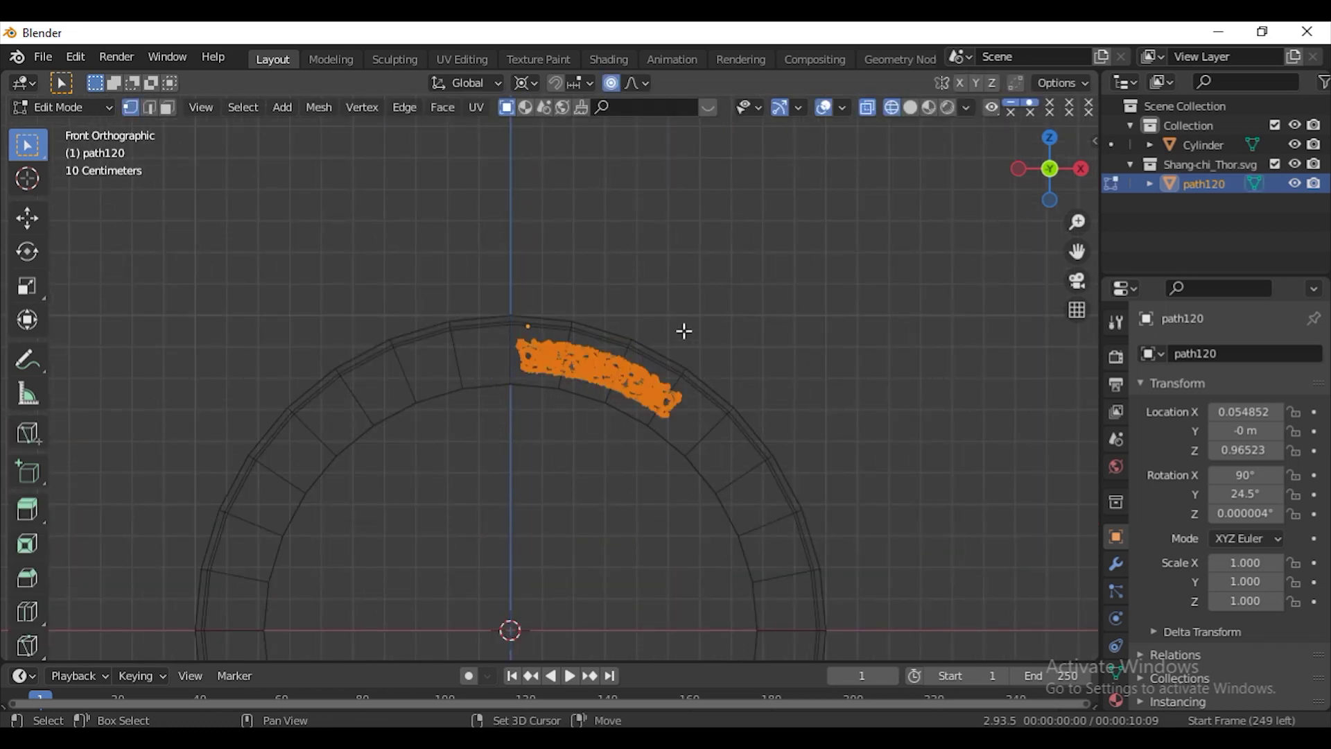
key("shift+d")
key("Escape")
key("r")
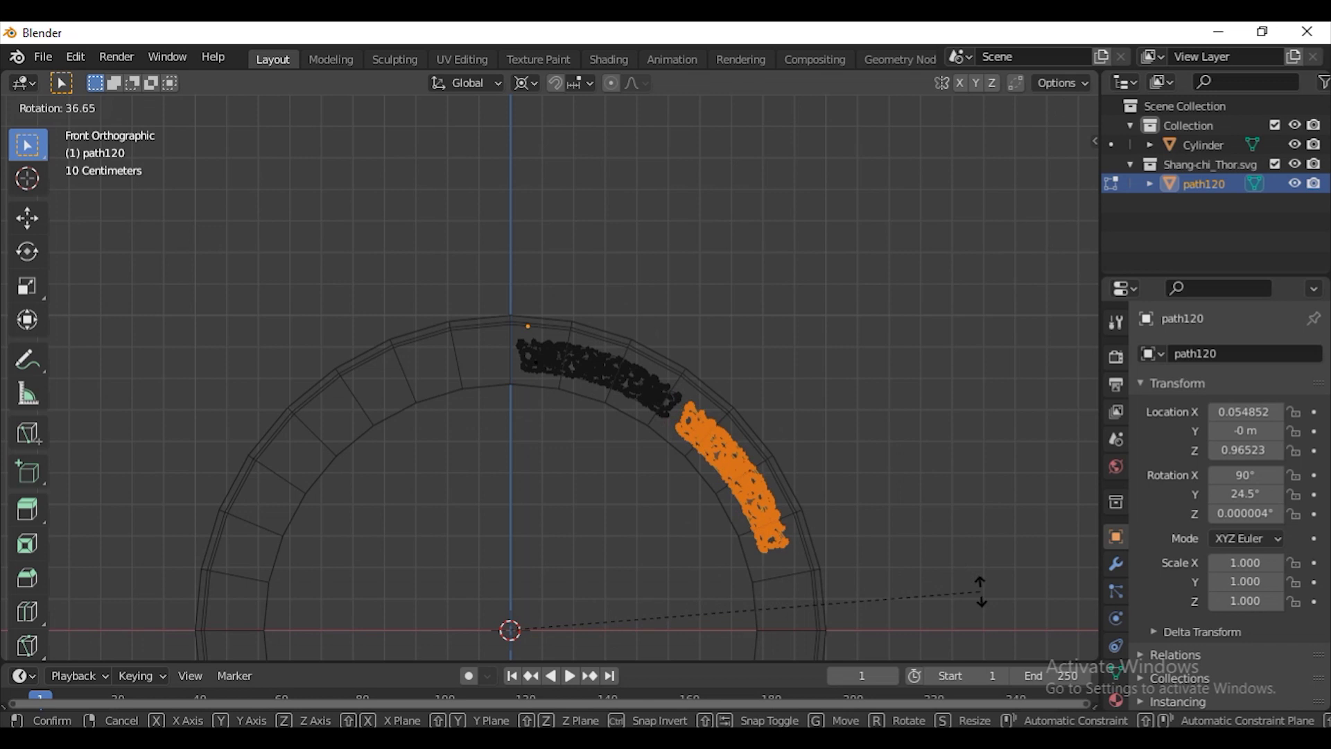
left_click(980, 582)
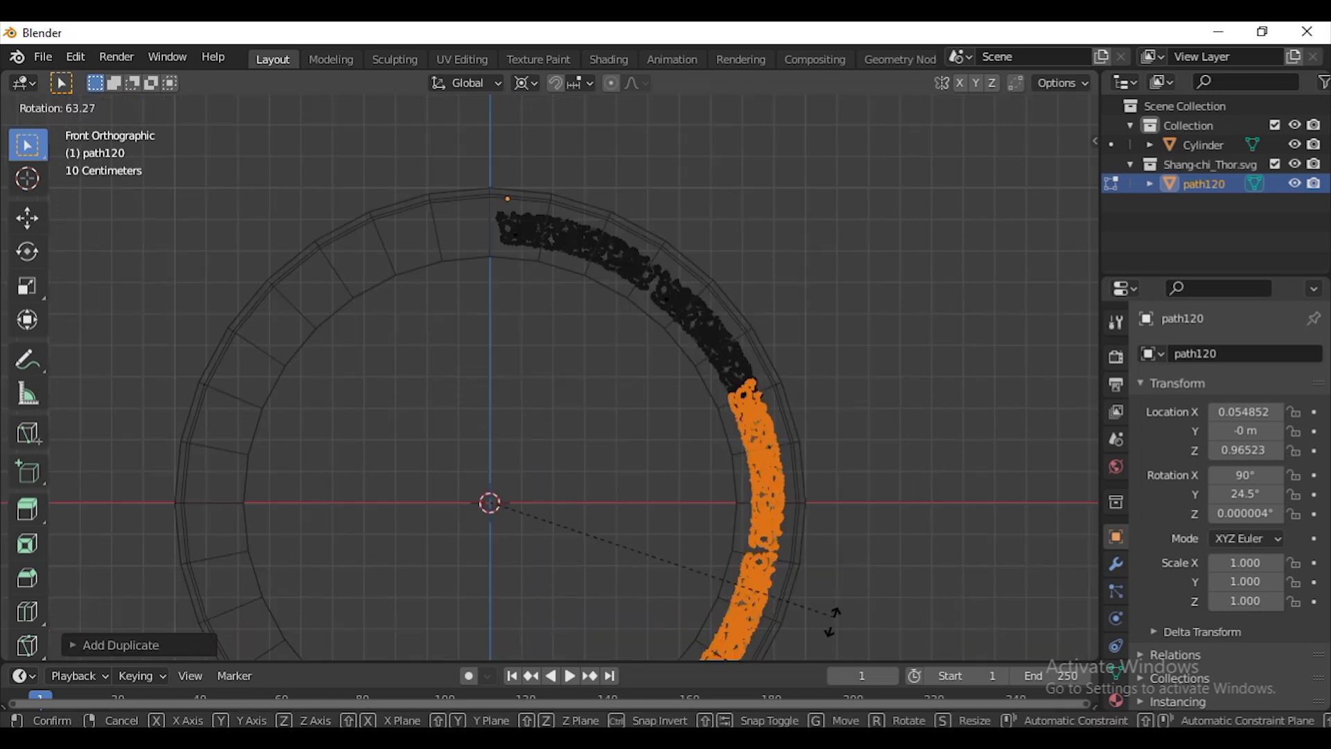
left_click(772, 639)
scroll(814, 592, "down", 1)
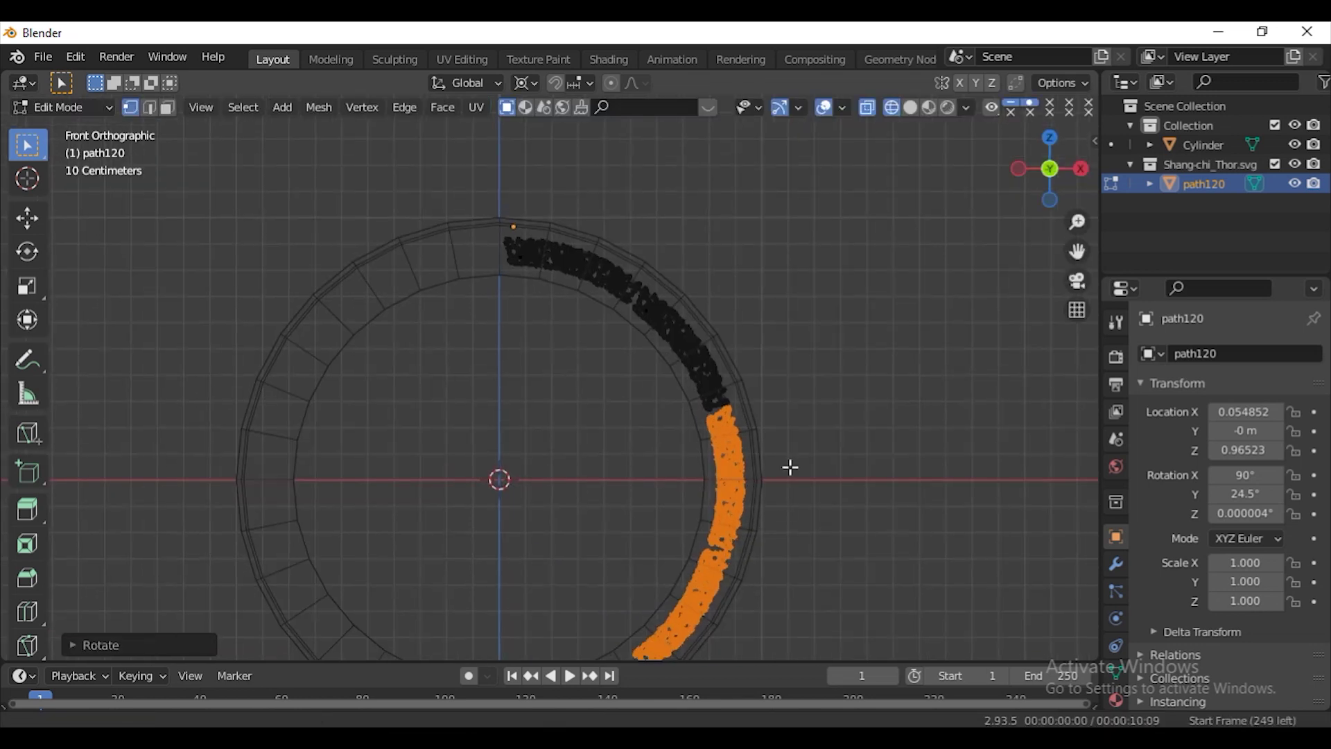
Duplicate the last ornament segment and rotate the copy about 35.7° around the ring's centre to complete the half circle.
middle_click_drag(791, 469, 820, 348, "shift")
scroll(722, 481, "up", 2)
middle_click_drag(731, 506, 696, 390, "shift")
left_click_drag(630, 378, 837, 557)
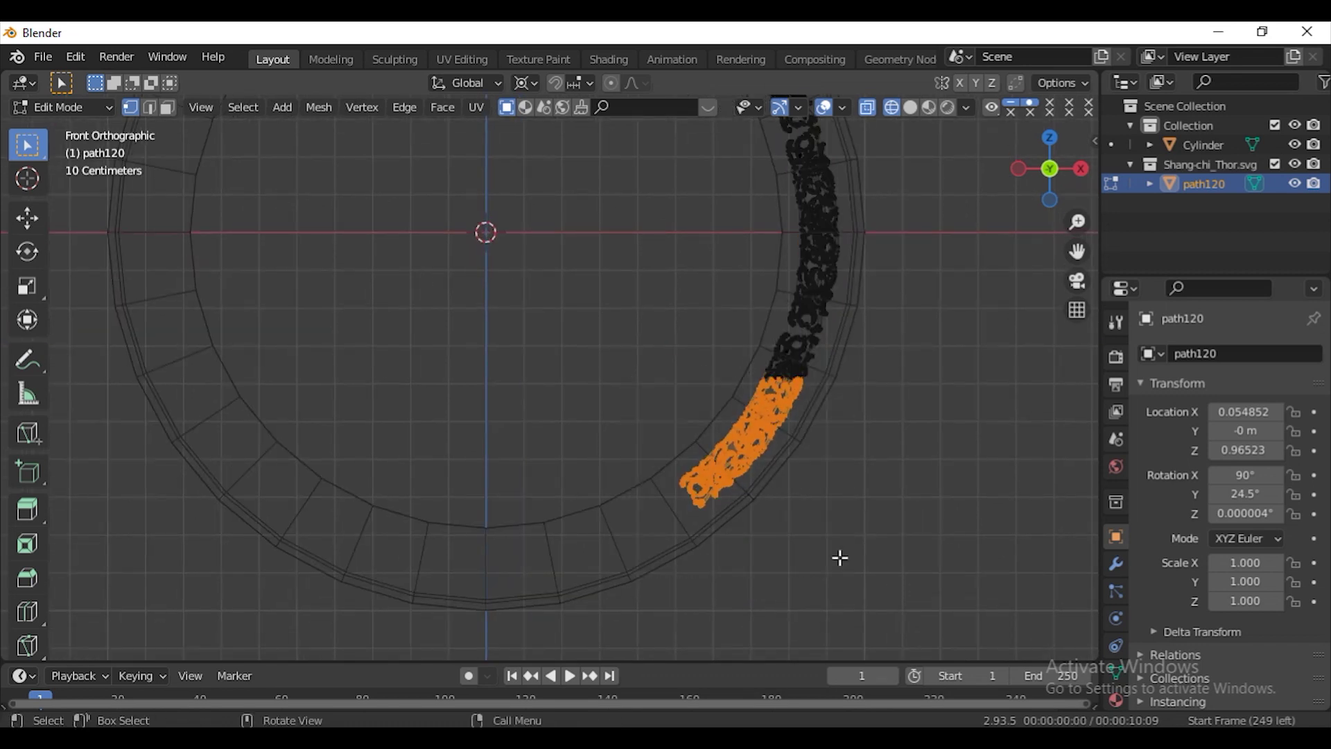
key("ctrl+l")
middle_click_drag(861, 349, 876, 389, "shift")
key("shift+d")
key("Escape")
key("r")
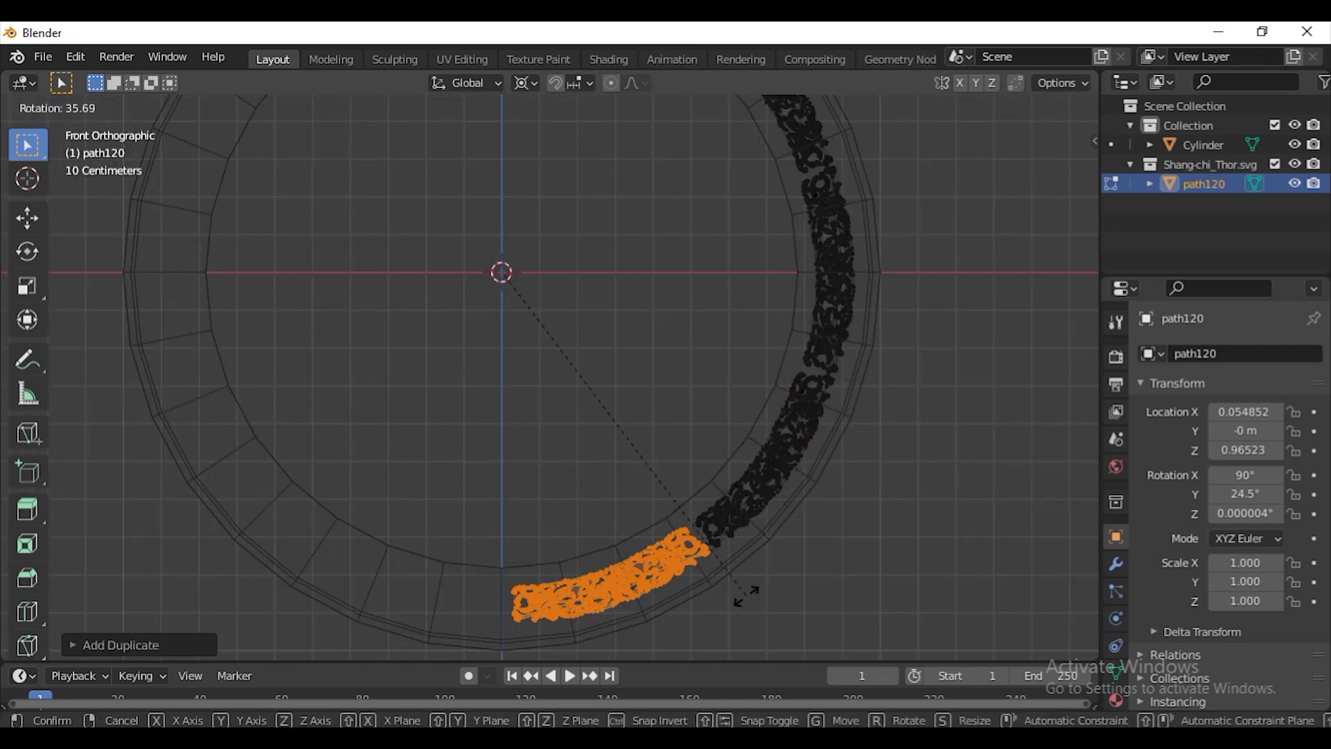
left_click(746, 596)
Duplicate all ornament segments and mirror them onto the other half of the ring with an X scale of -1.
scroll(653, 386, "down", 3)
scroll(659, 377, "down", 2)
key("l")
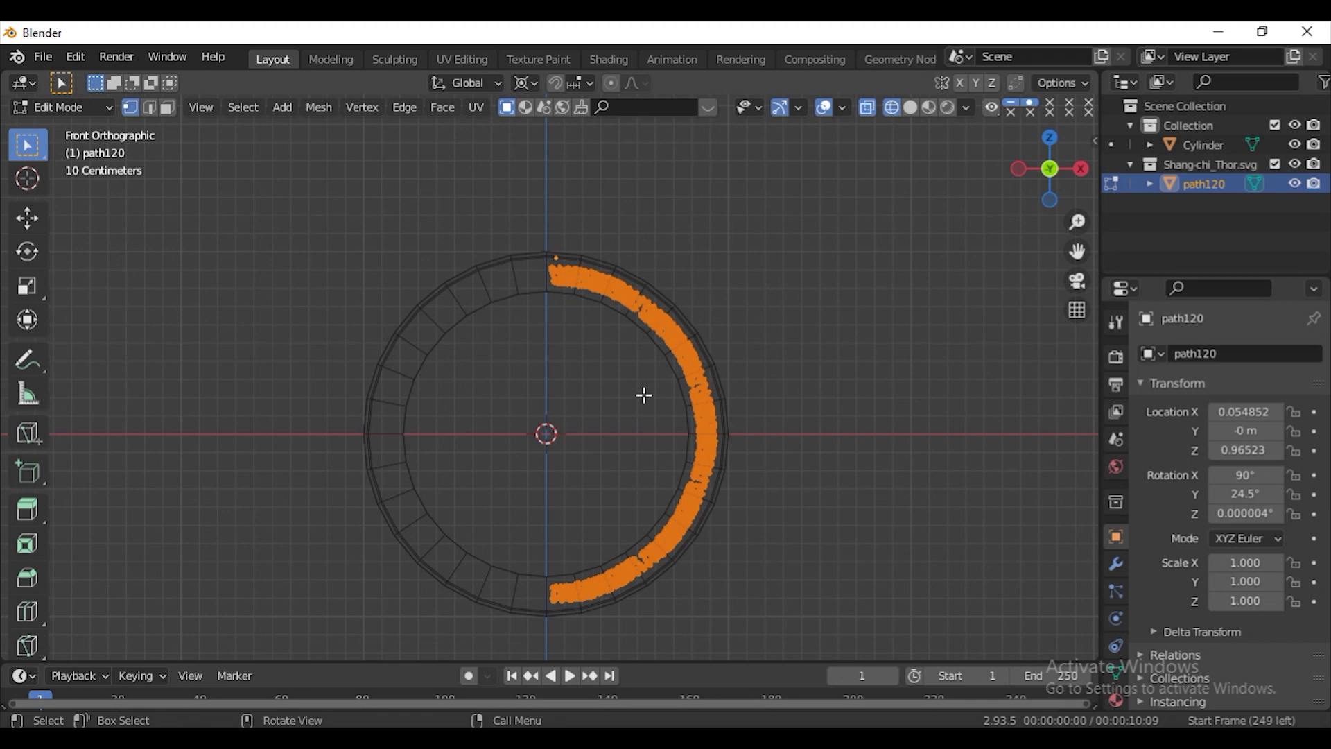
scroll(721, 432, "up", 4)
scroll(722, 432, "down", 2)
key("shift+d")
right_click(790, 416)
type("sx")
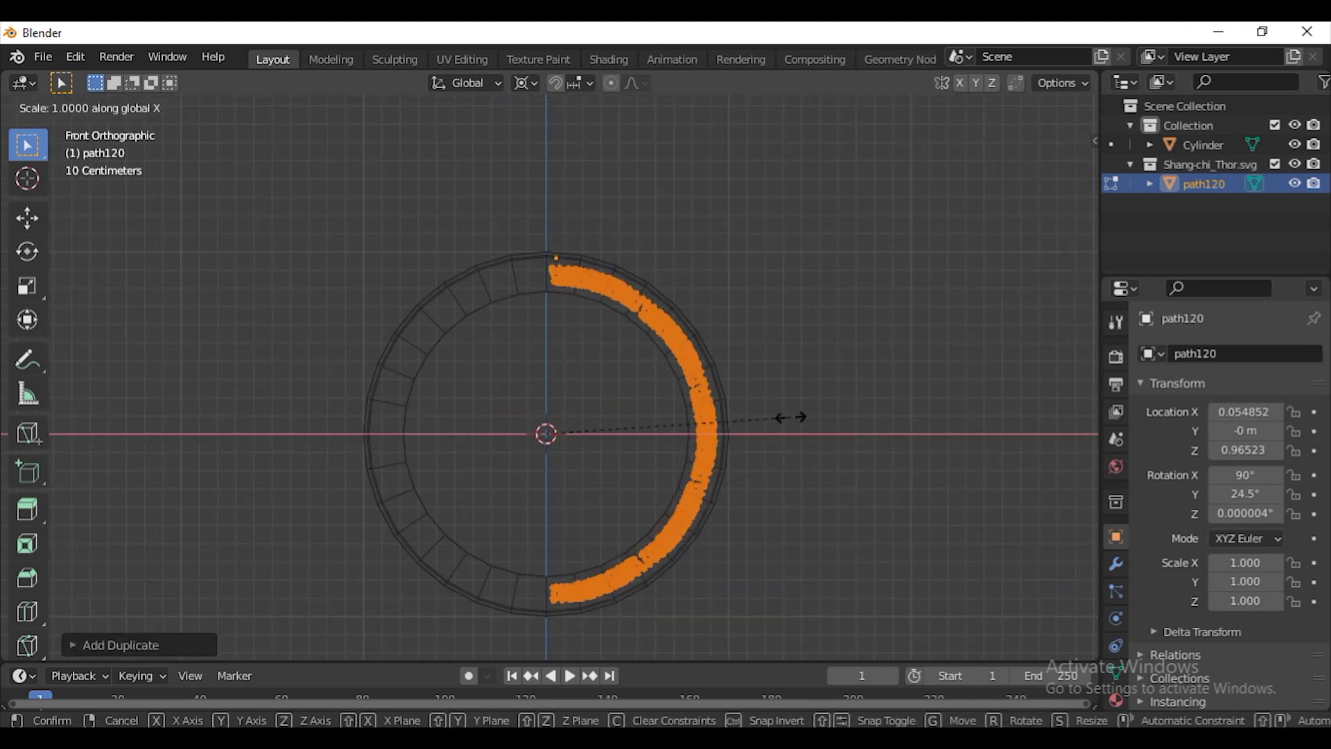
type("-1")
key("Return")
Move the whole ornament along Y to about -0.124 m so it sits just in front of the ring's face.
key("Tab")
key("KP_7")
key("g")
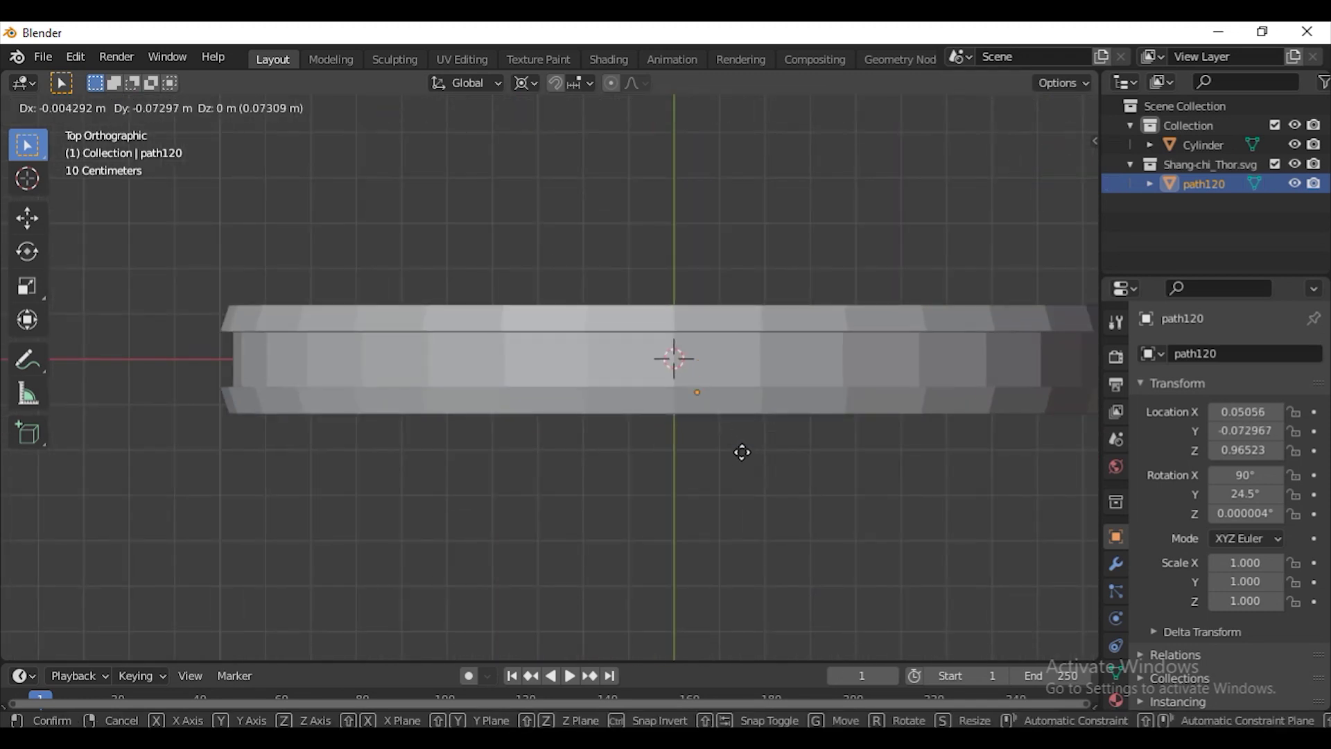
key("y")
left_click(772, 470)
key("shift+z")
scroll(732, 435, "up", 7)
middle_click_drag(732, 436, 547, 567, "shift")
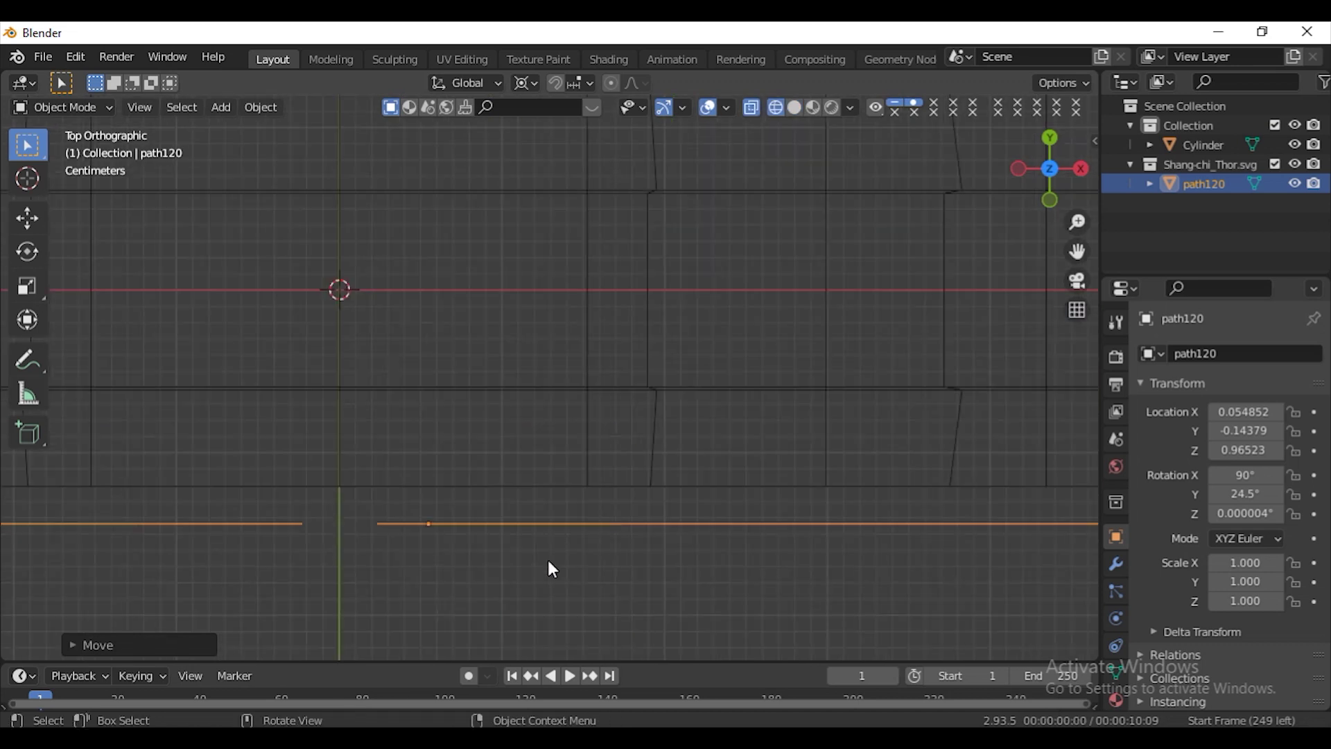
key("g")
key("y")
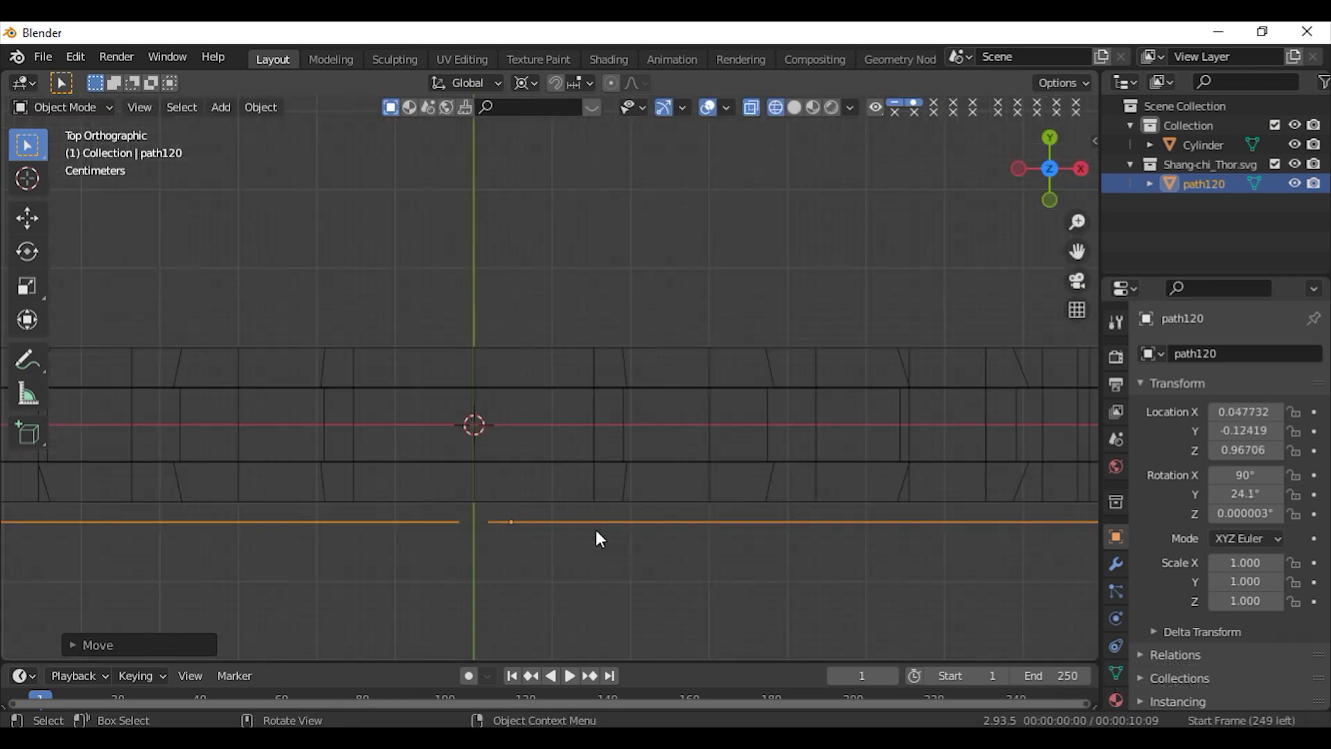
Extrude the entire ornament mesh along Y so that it penetrates the ring's front face.
key("Tab")
key("a")
left_click(592, 502)
scroll(564, 562, "up", 1)
key("e")
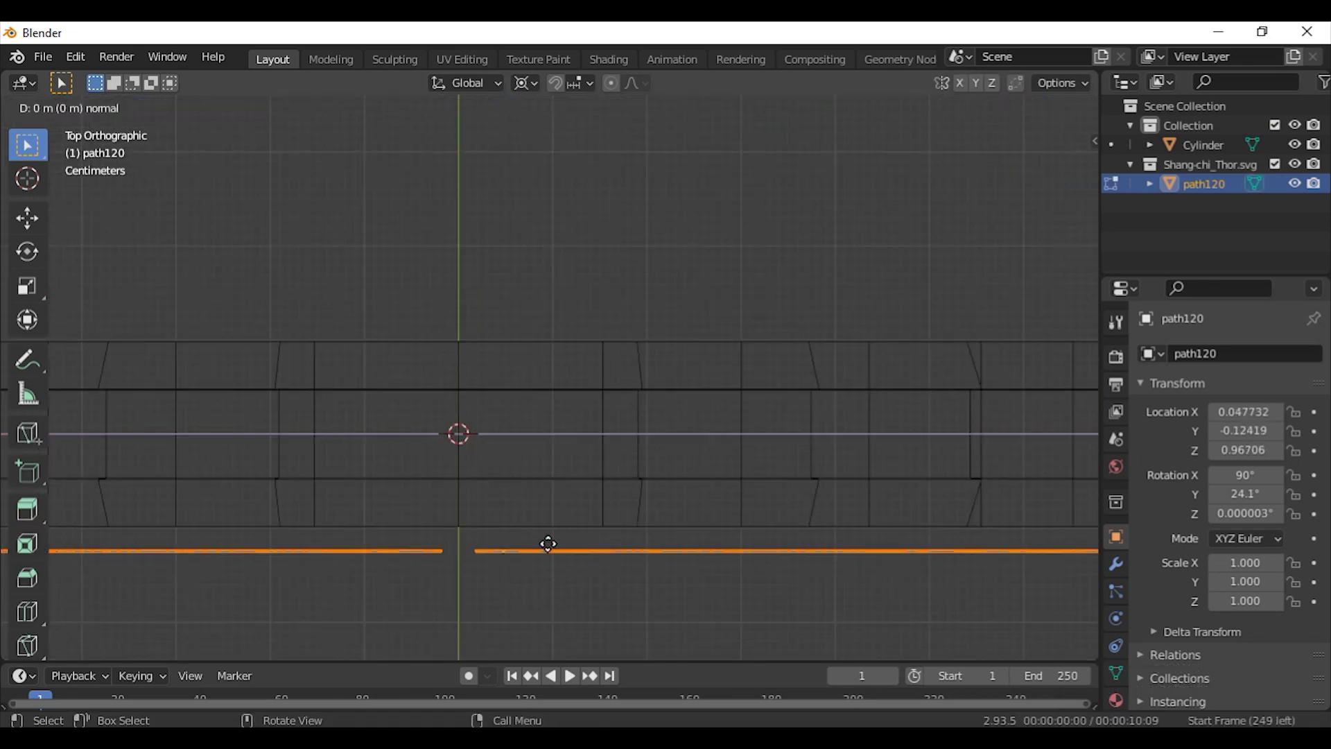
left_click(553, 548)
key("g")
key("y")
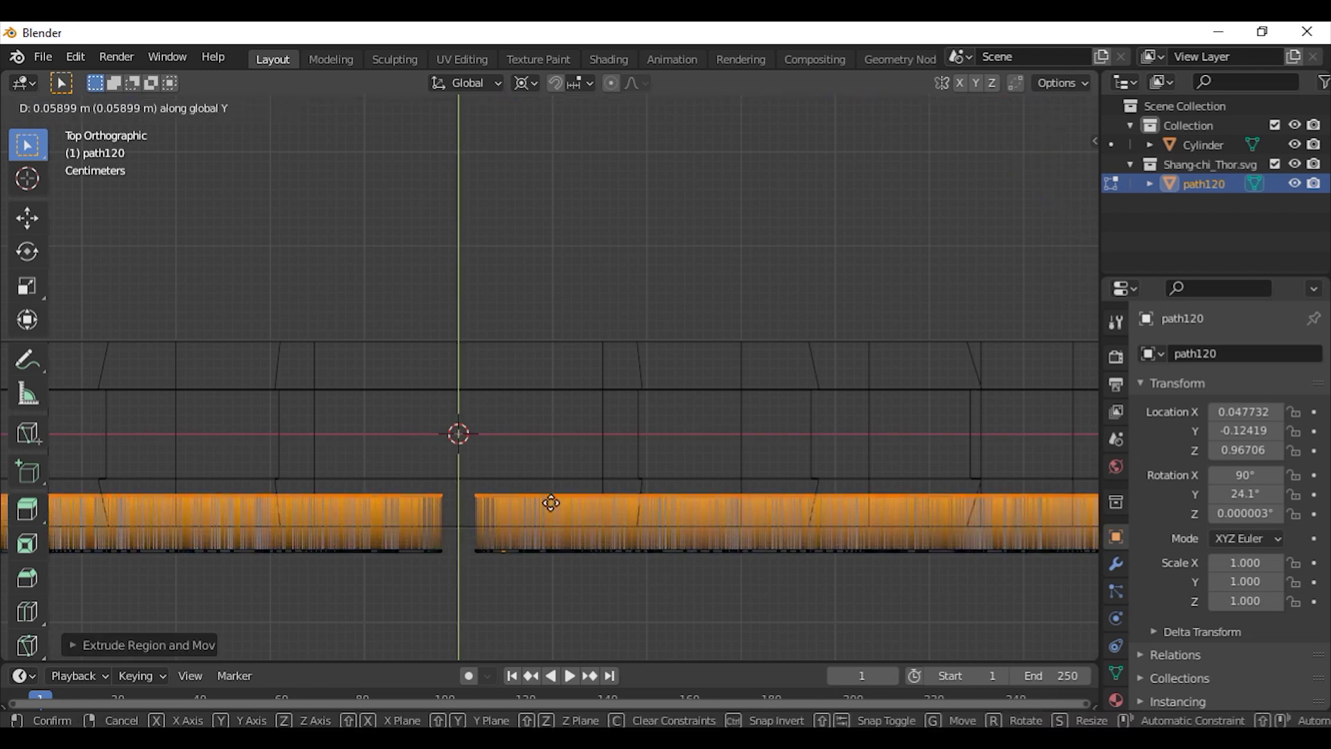
left_click(555, 502)
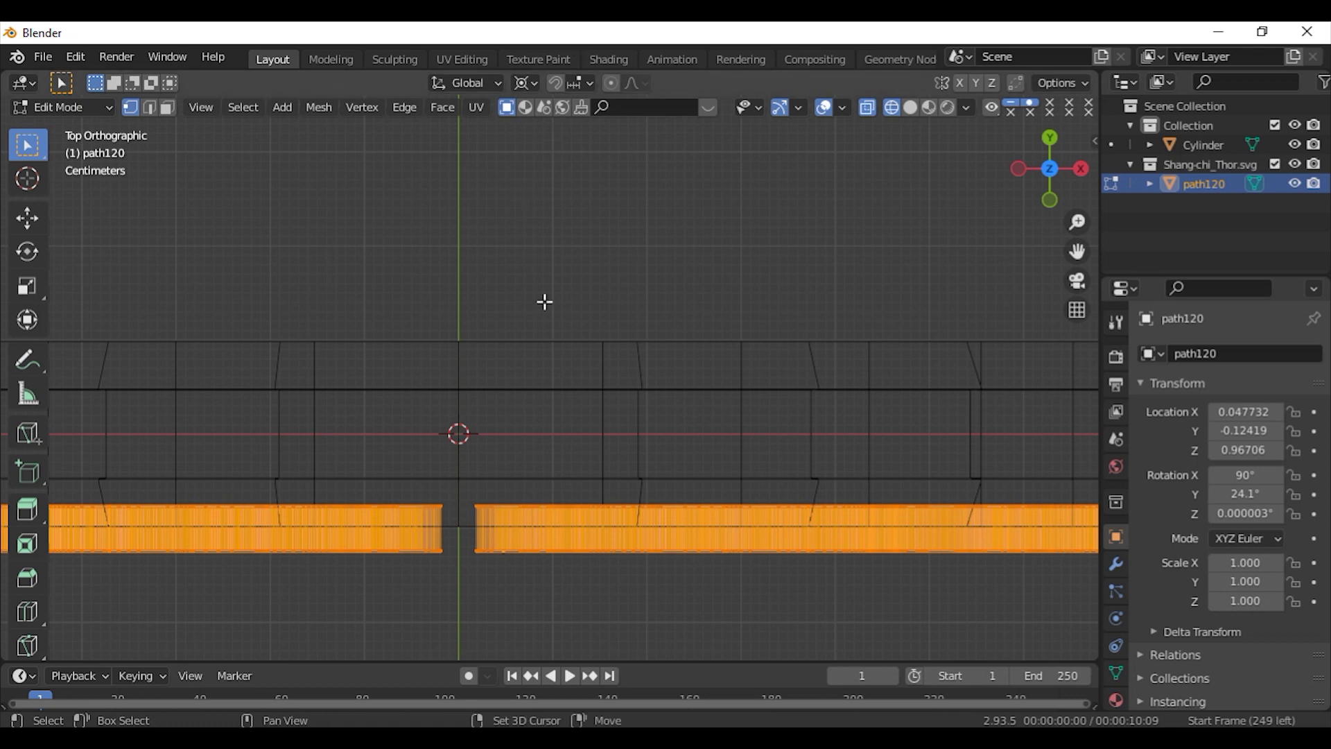
Duplicate the extruded ornament and mirror it to the ring's back face with a Y scale of -1.
key("shift+d")
right_click(626, 380)
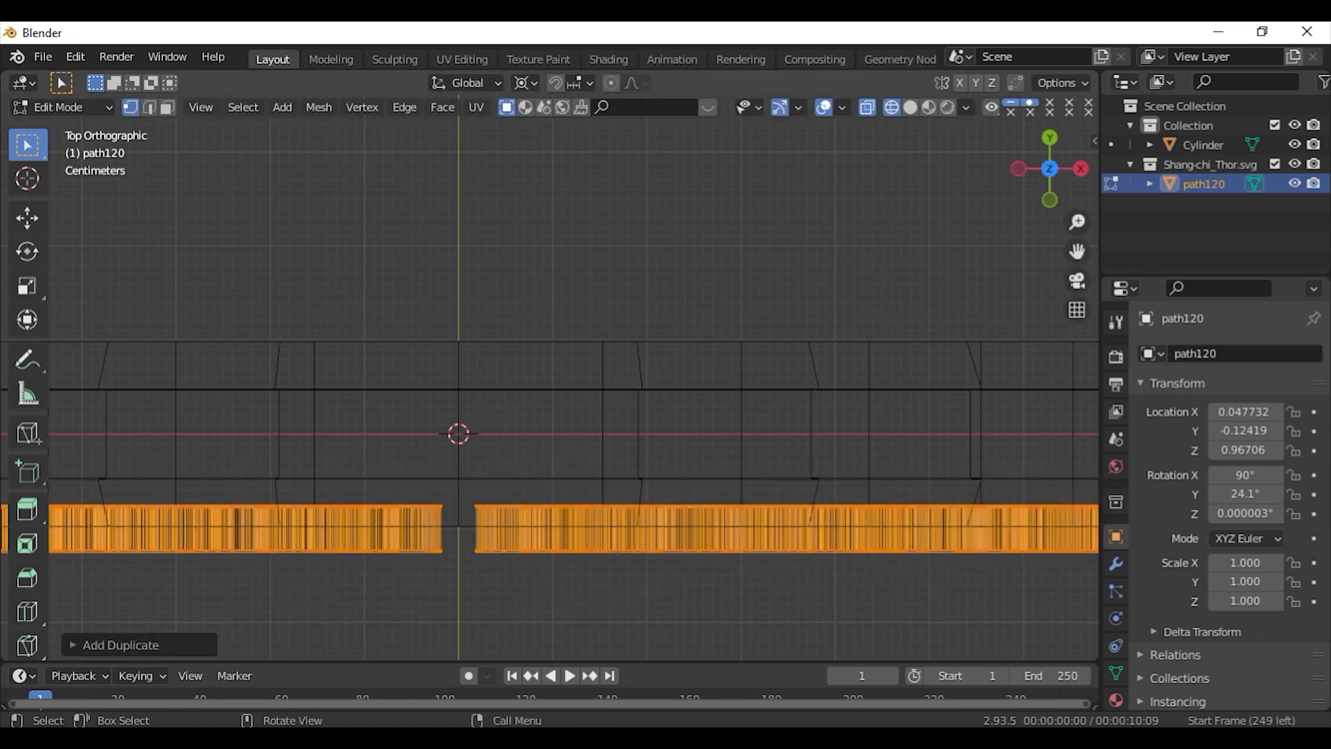
key("s")
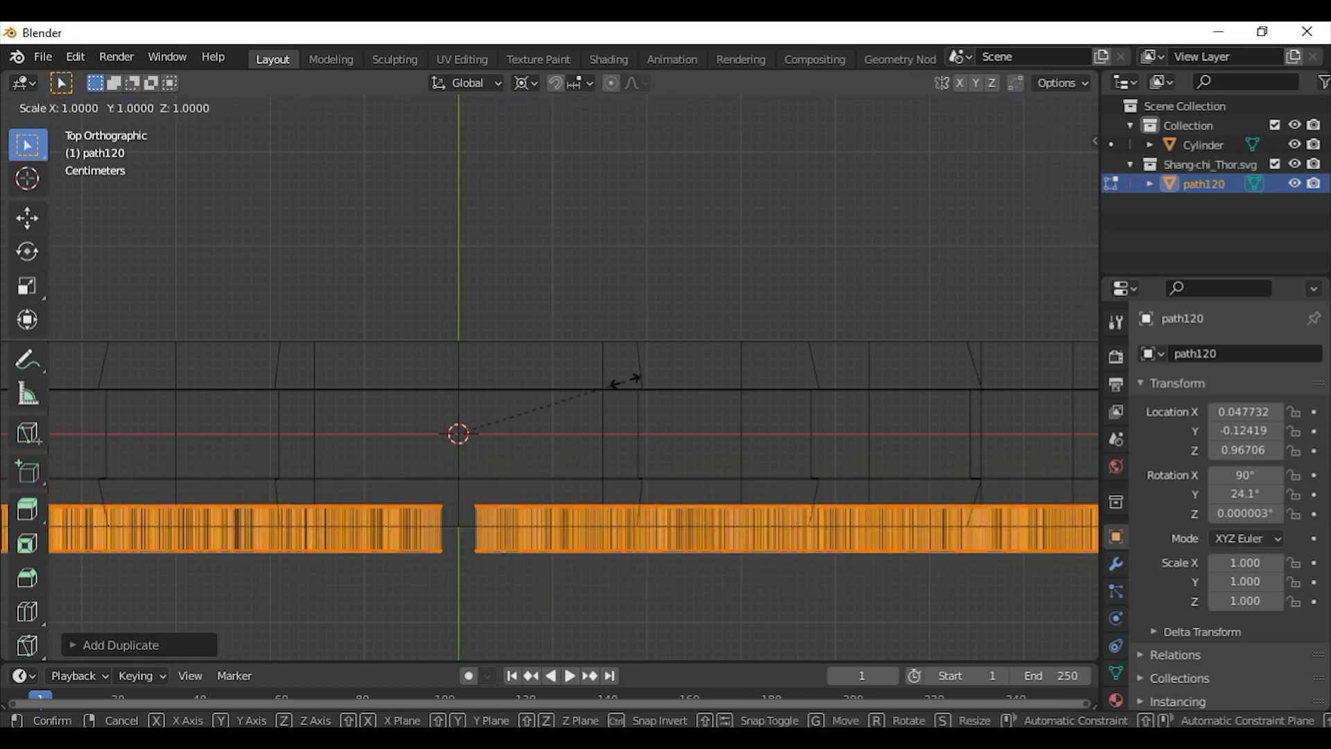
type("y-1")
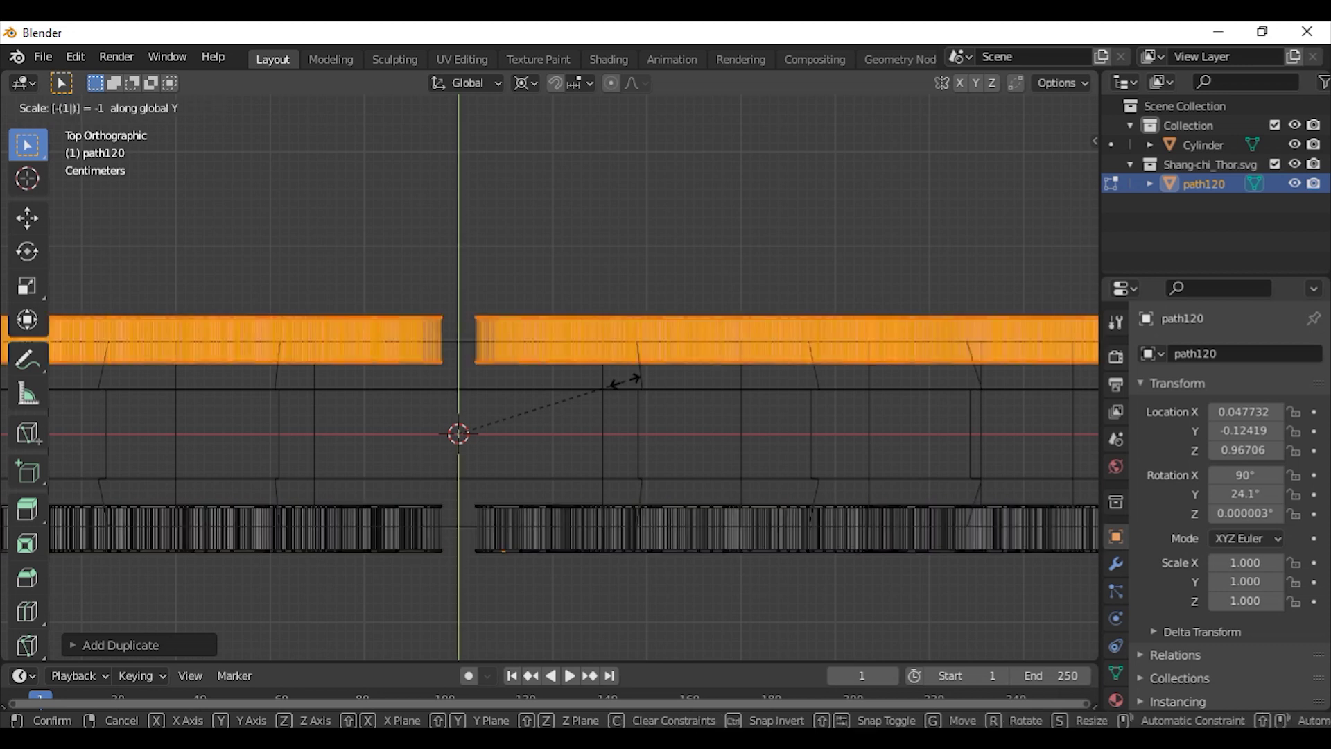
key("Return")
scroll(549, 419, "down", 6)
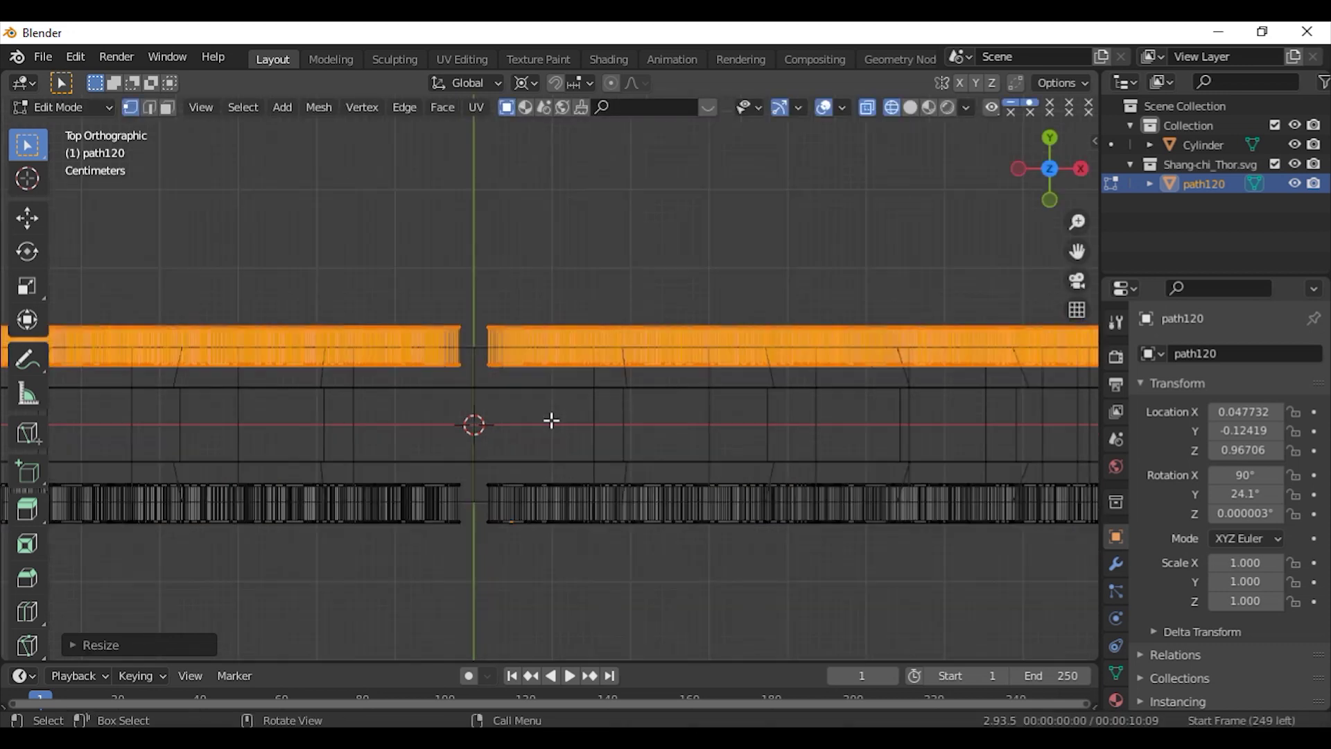
Add a Boolean modifier to the ring set to Difference, with the ornament path120 as its object.
key("z")
left_click(512, 458)
mouse_move(589, 471)
middle_mouse_down()
mouse_move(603, 466)
mouse_move(562, 339)
mouse_move(569, 425)
middle_mouse_up()
key("Tab")
scroll(582, 337, "down", 3)
scroll(570, 426, "up", 3)
left_click(573, 433)
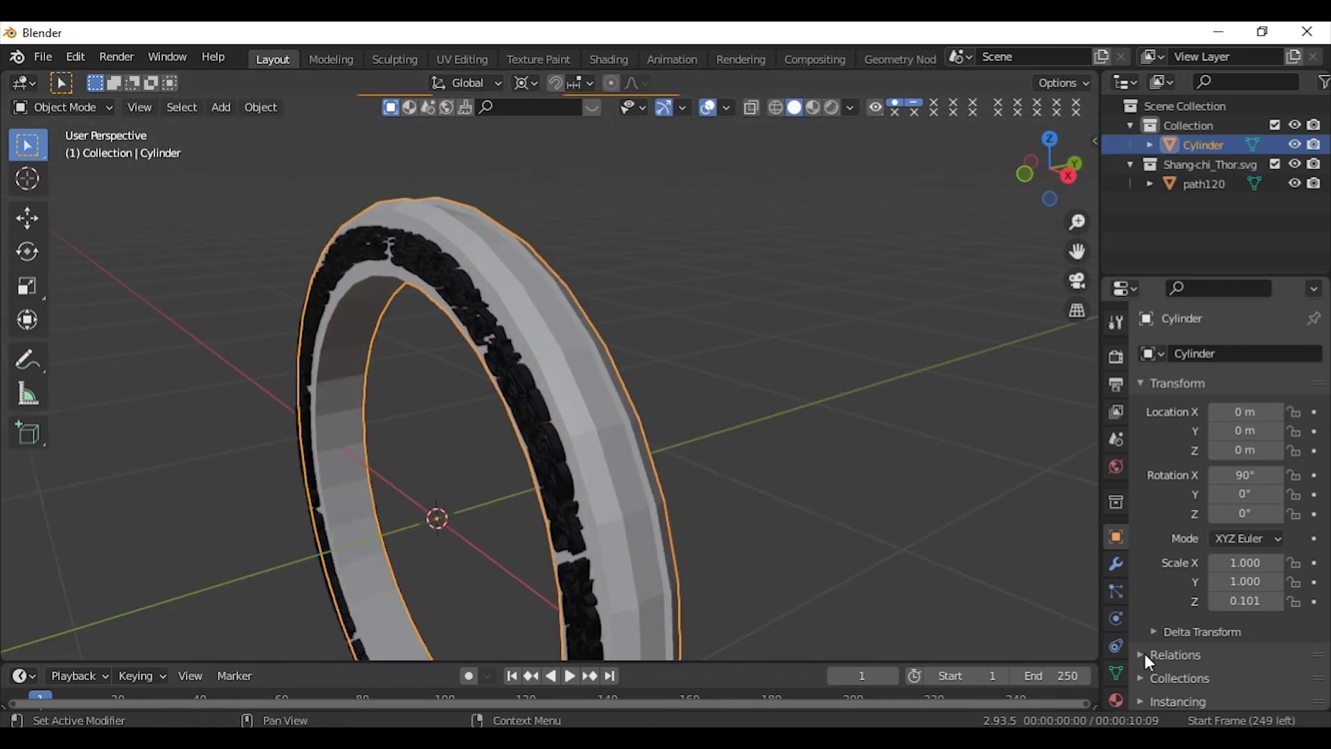
left_click(1114, 565)
left_click(1220, 353)
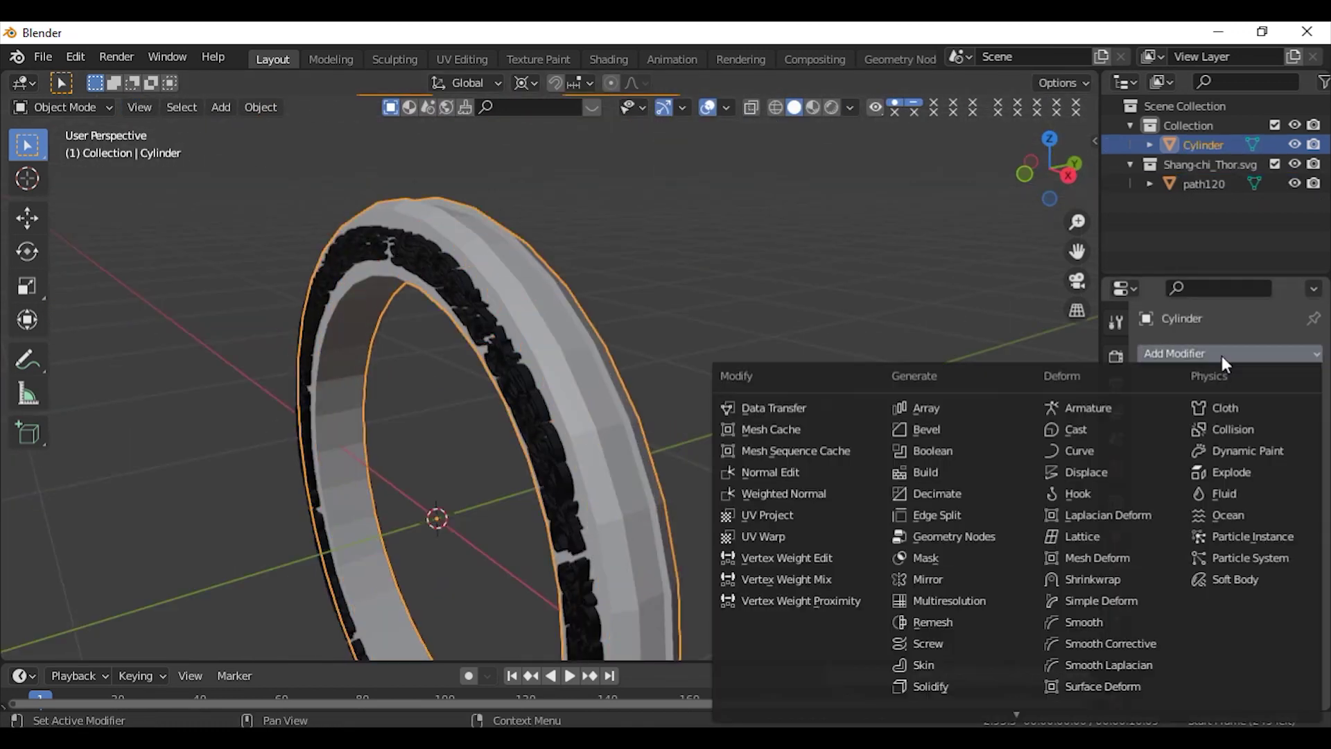
left_click(912, 448)
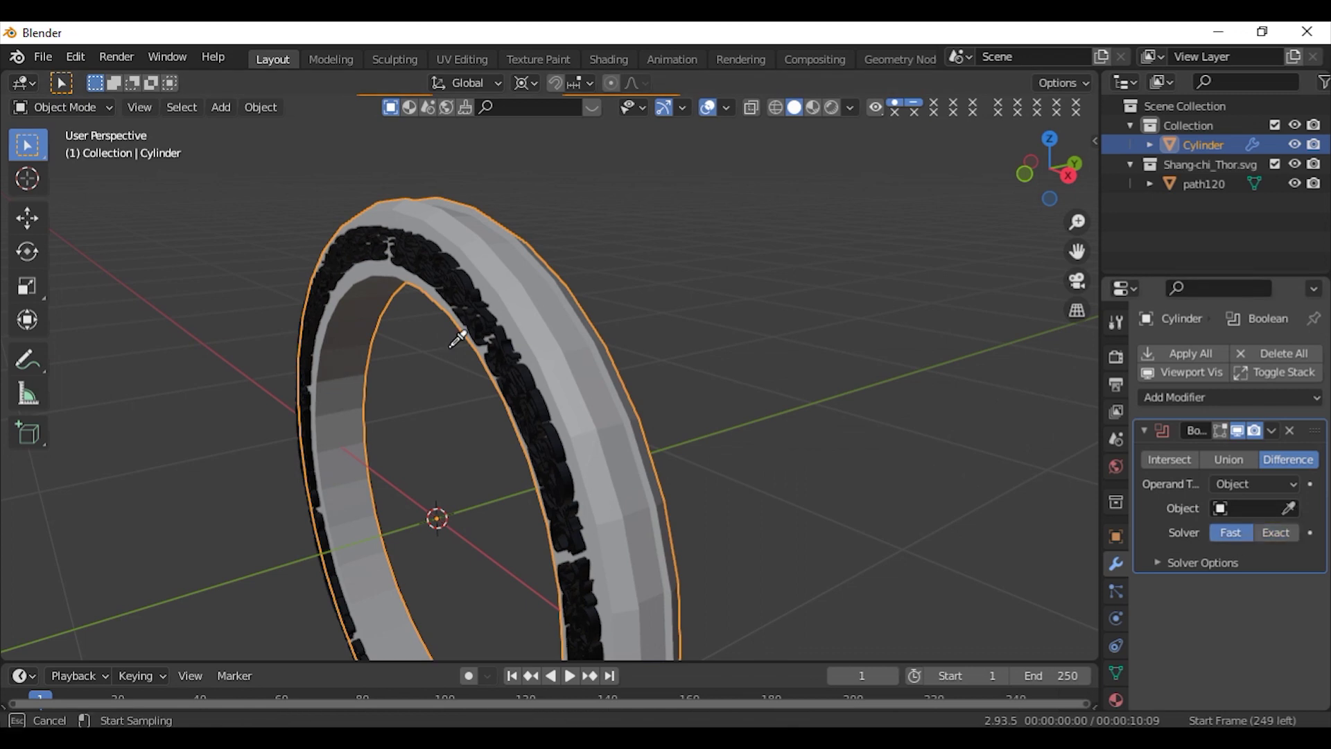
left_click(471, 294)
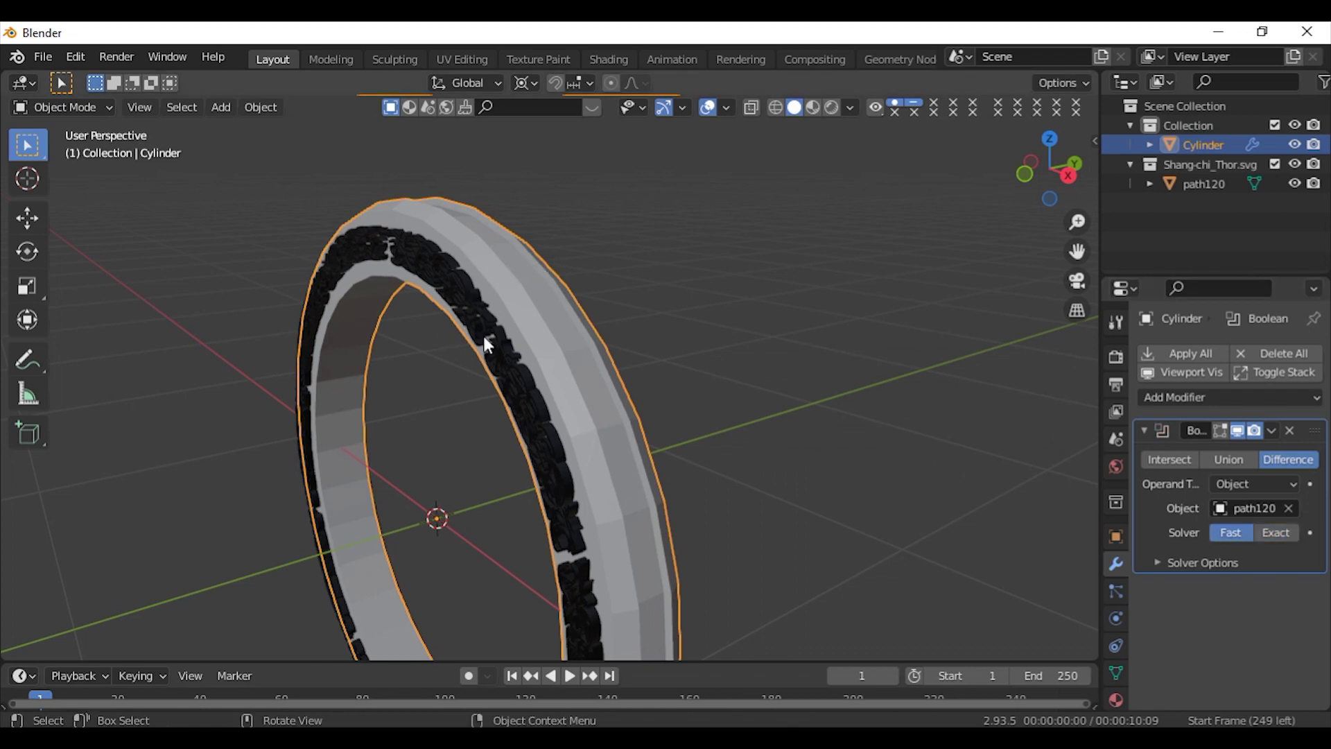
Check the cut in wireframe, apply the ring's Boolean modifier and delete the ornament cutter.
key("z")
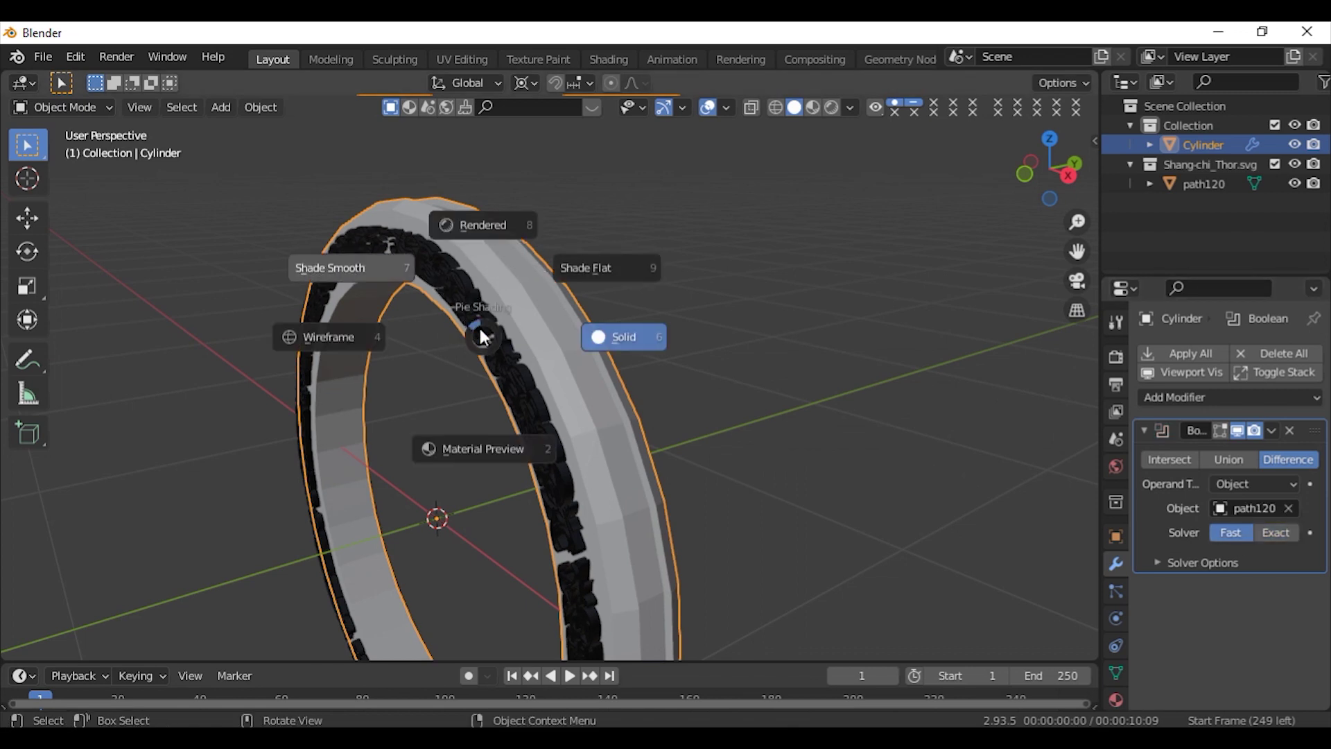
left_click(409, 340)
scroll(444, 347, "up", 5)
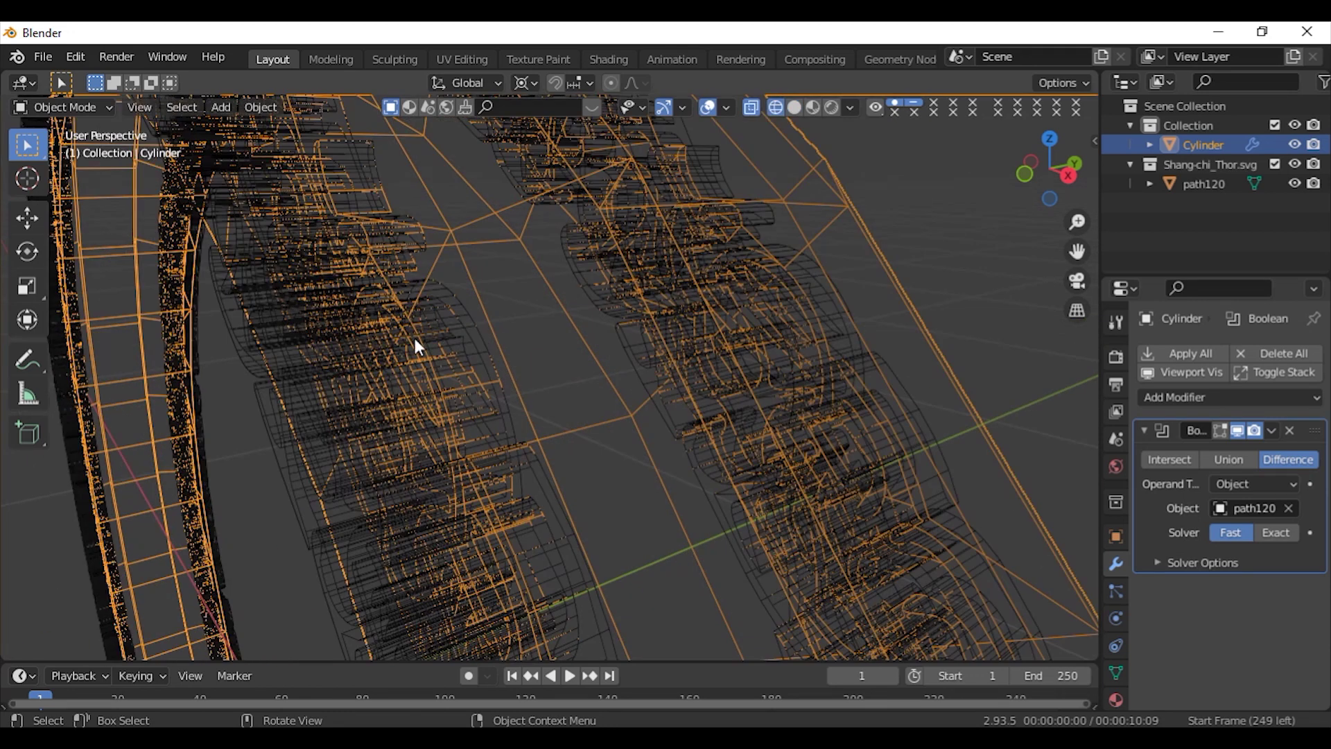
middle_click_drag(414, 339, 361, 212)
key("z")
left_click(545, 307)
scroll(545, 306, "down", 5)
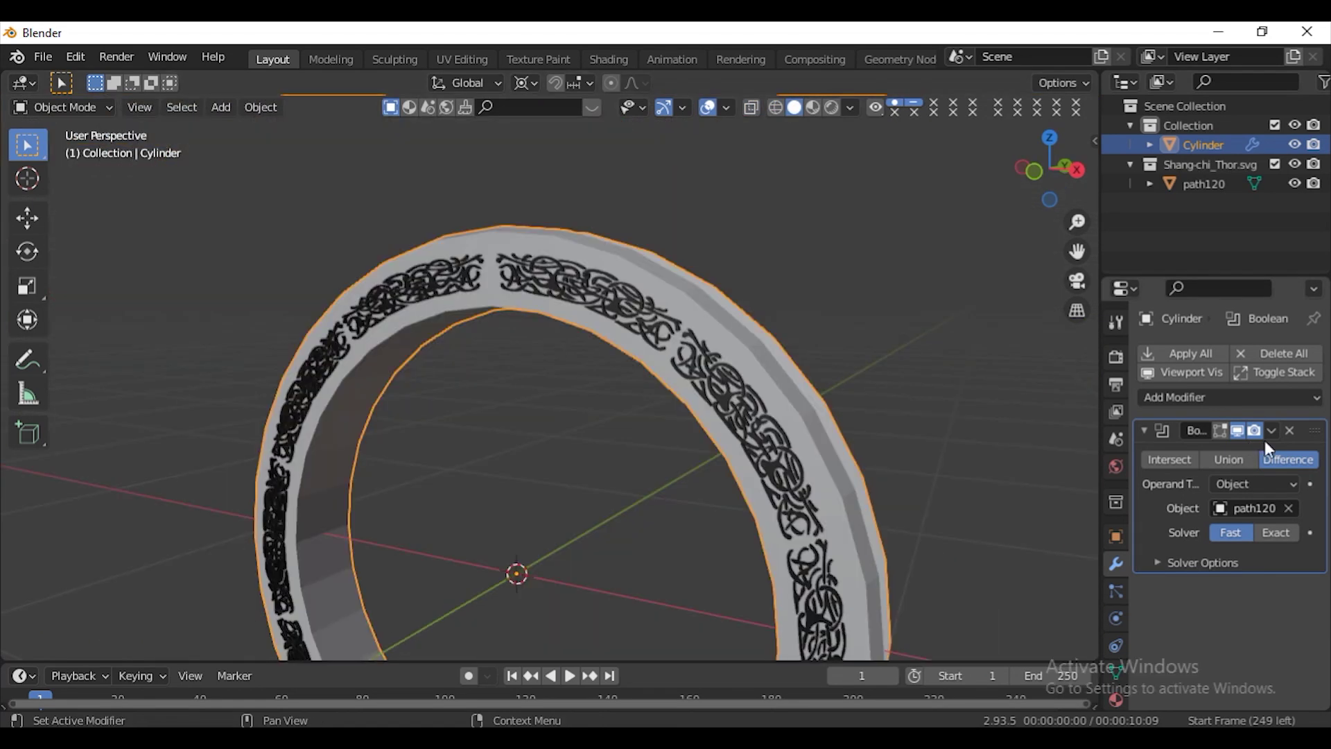
left_click(1272, 430)
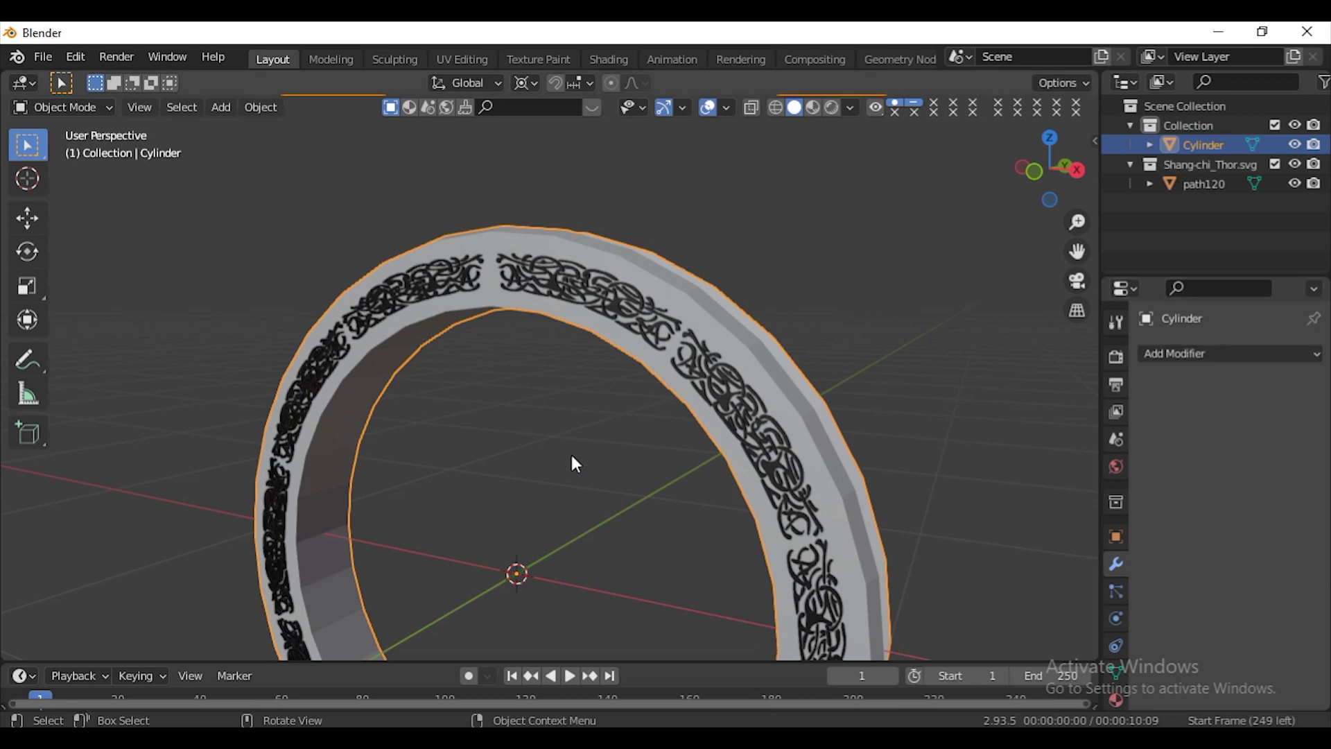
left_click(596, 306)
key("Delete")
Position the new ornament curve along Z and Y so it lies over the groove in the ring's outer rim.
key("KP_1")
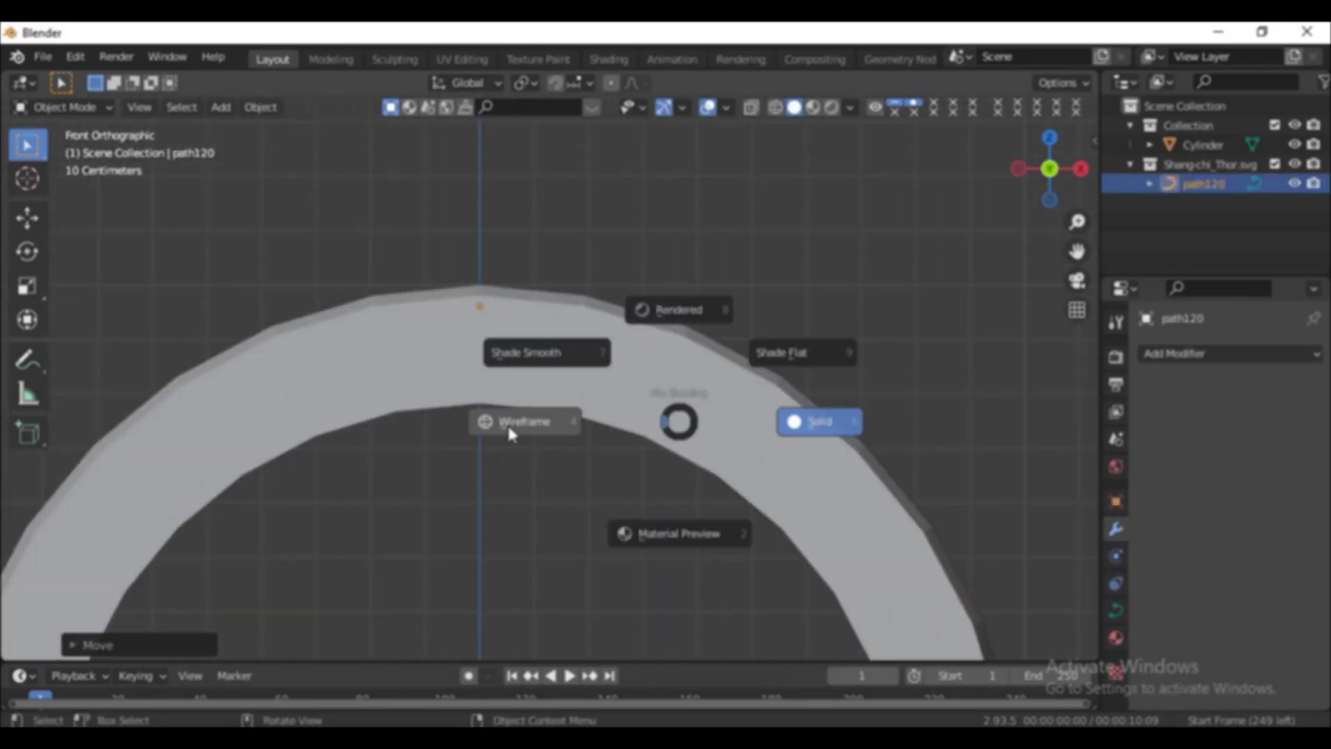
left_click(511, 422)
scroll(582, 510, "up", 5)
key("g")
key("z")
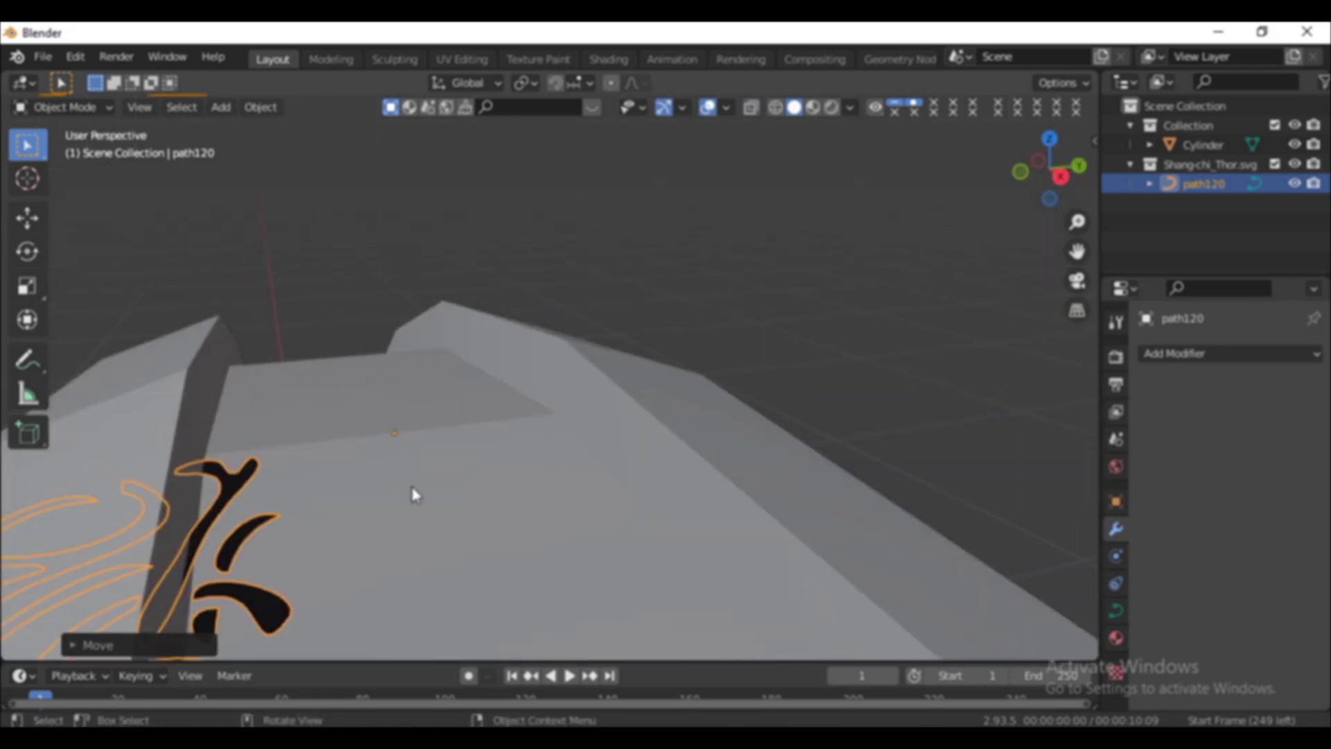
key("KP_7")
key("g")
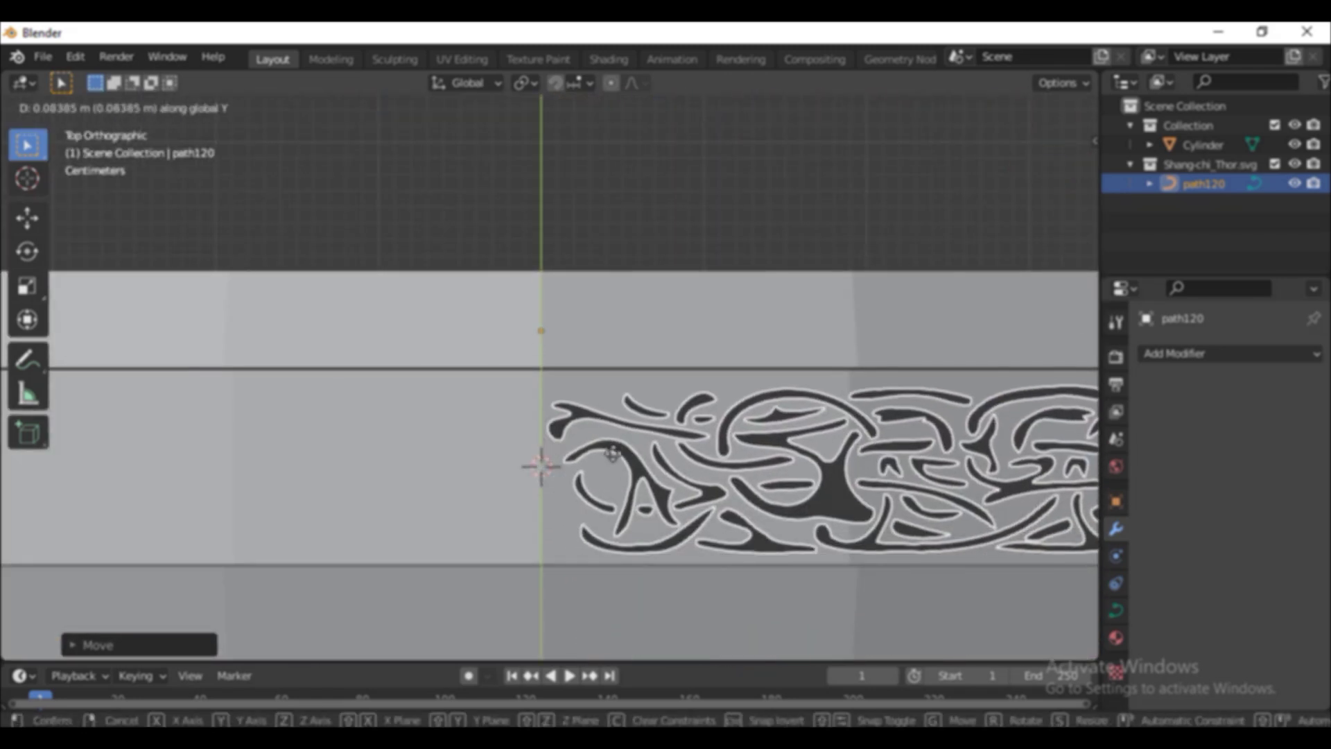
left_click(684, 522)
Convert the ornament curve over the groove into an editable mesh.
scroll(684, 522, "down", 4)
key("F3")
key("Return")
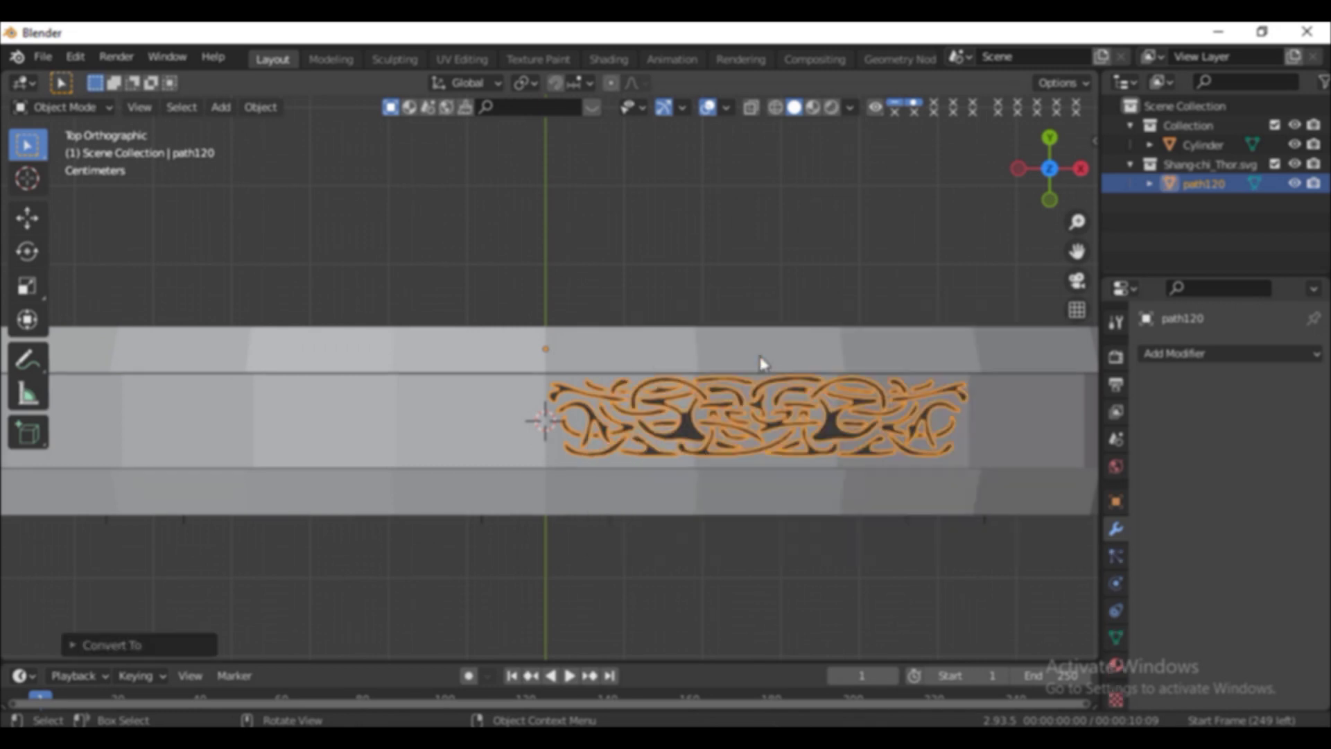
key("Tab")
key("a")
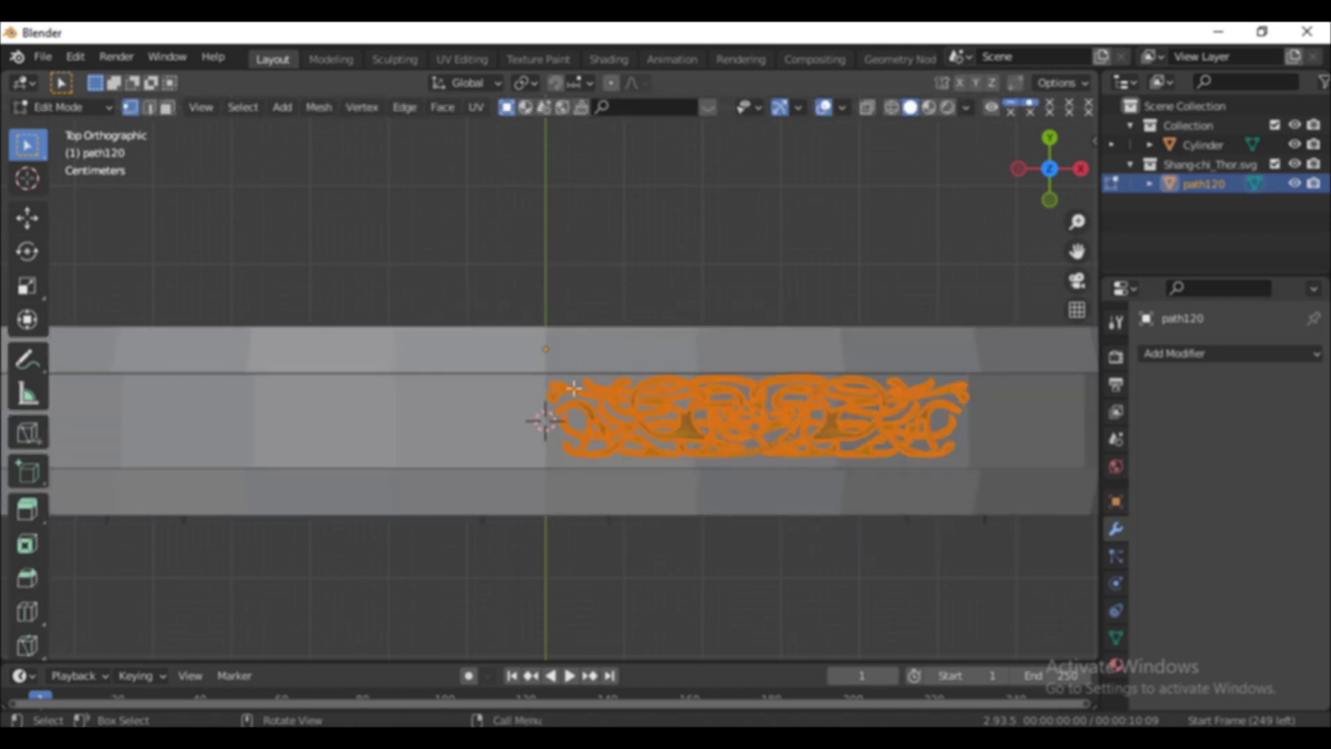
key("x")
left_click(574, 390)
key("Tab")
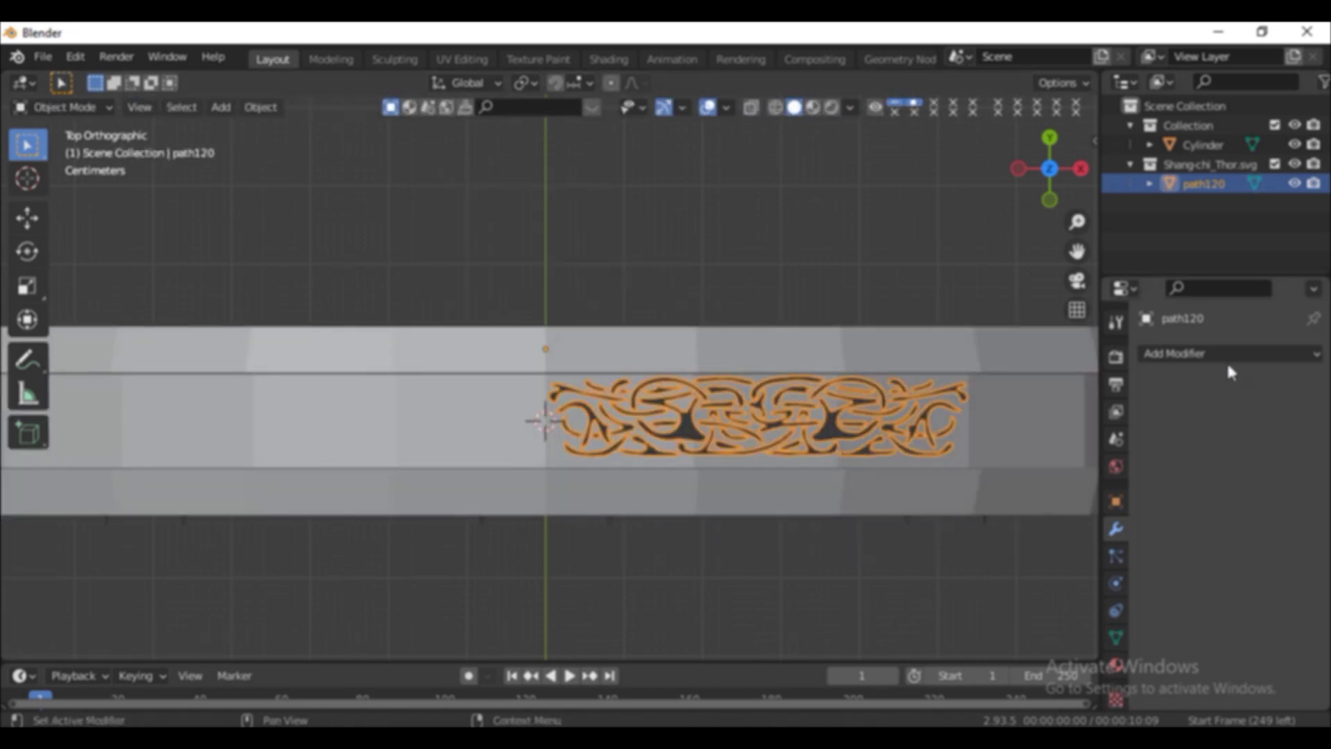
Add a Shrinkwrap modifier to the ornament with Cylinder as target and enable its on-cage display for mesh editing.
left_click(1227, 355)
left_click(1094, 579)
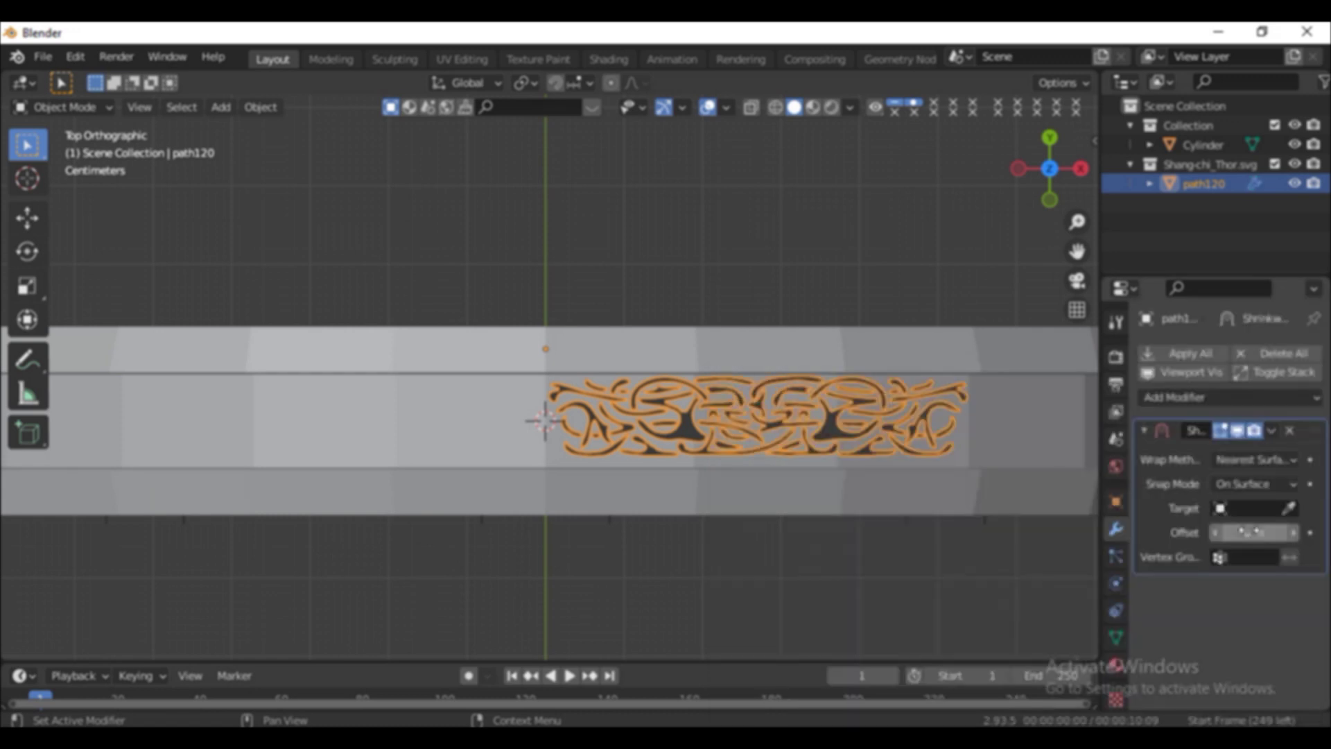
left_click(540, 484)
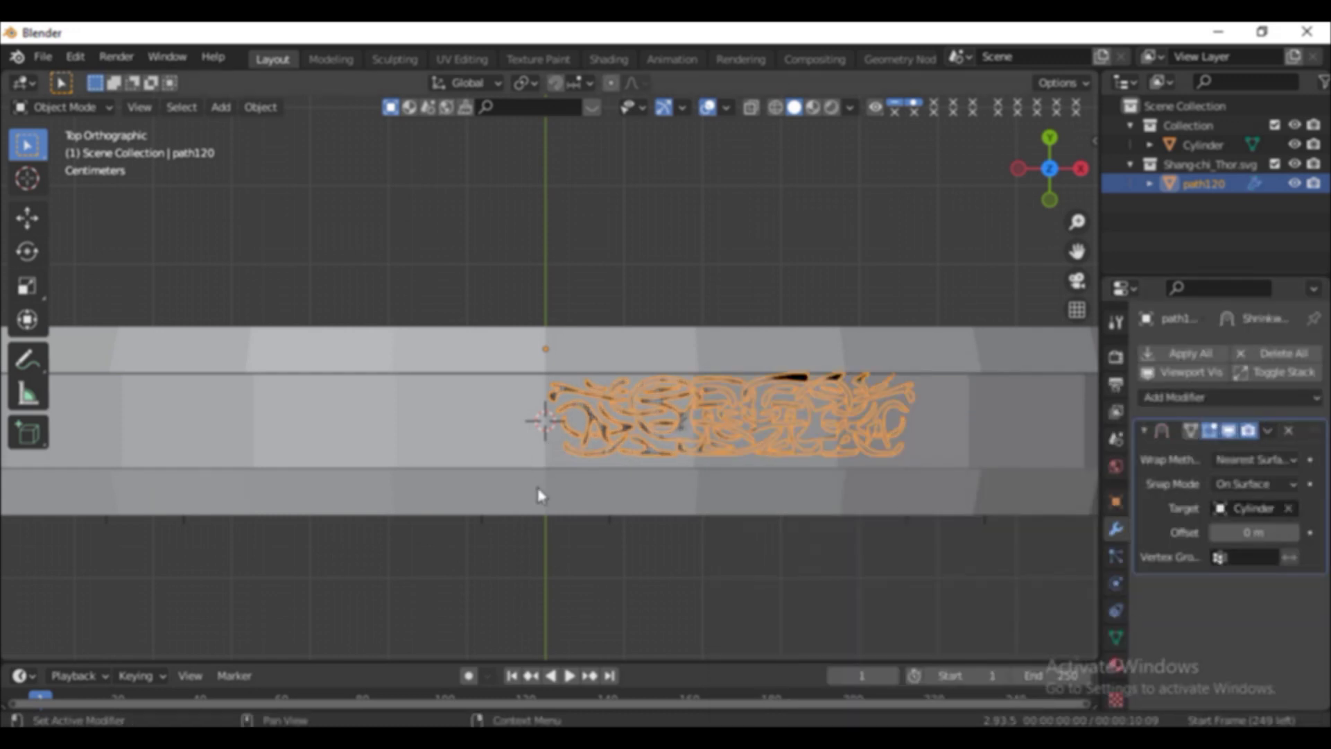
key("KP_1")
key("Tab")
left_click(1189, 430)
Show the ring in wireframe from the front and set the transform pivot point to the 3D Cursor.
key("z")
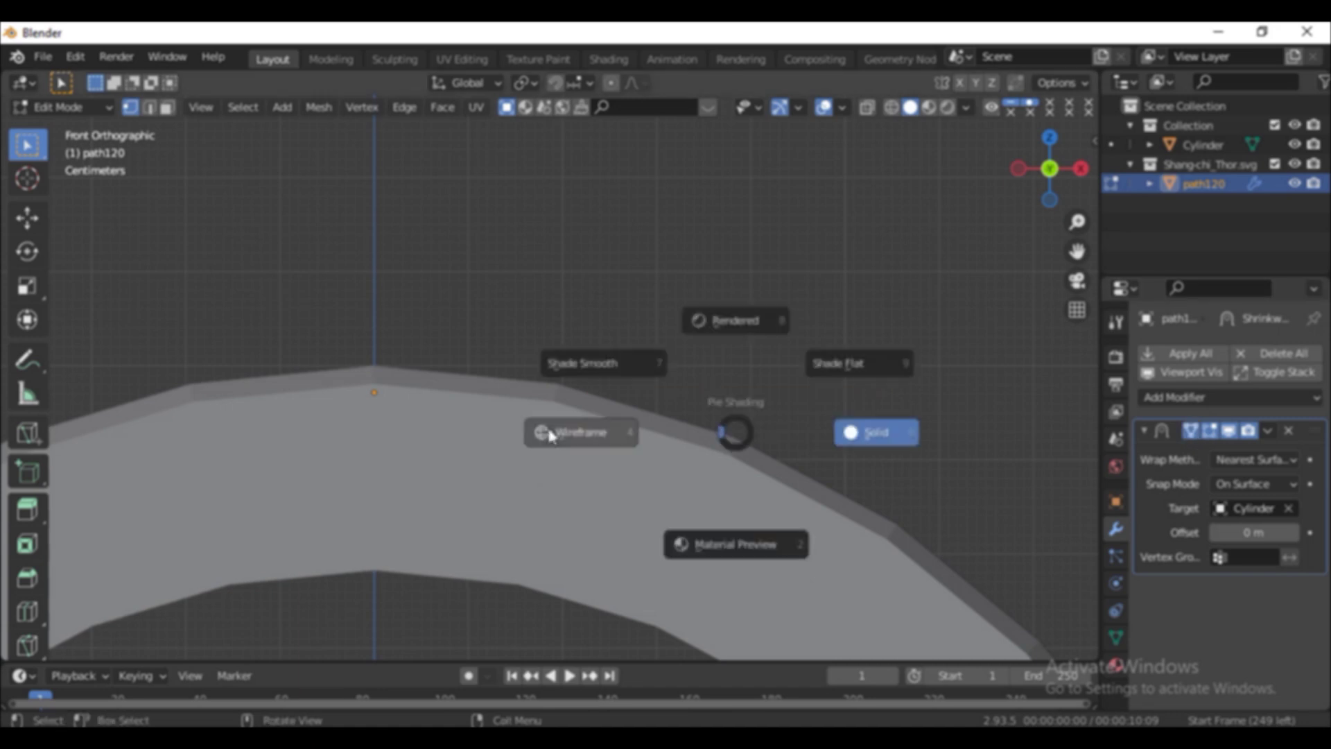
left_click(585, 430)
middle_click_drag(758, 496, 628, 364, "shift")
left_click(525, 82)
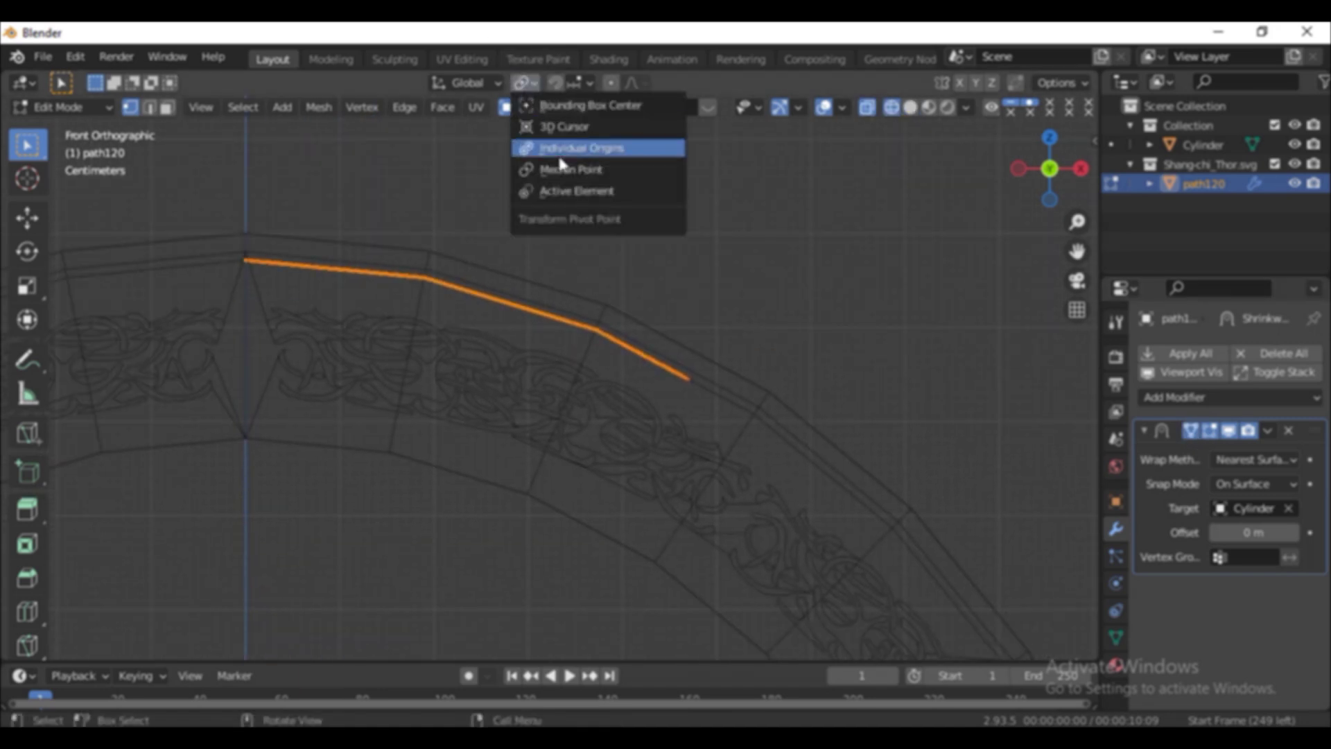
left_click(565, 151)
middle_click_drag(656, 297, 621, 289, "shift")
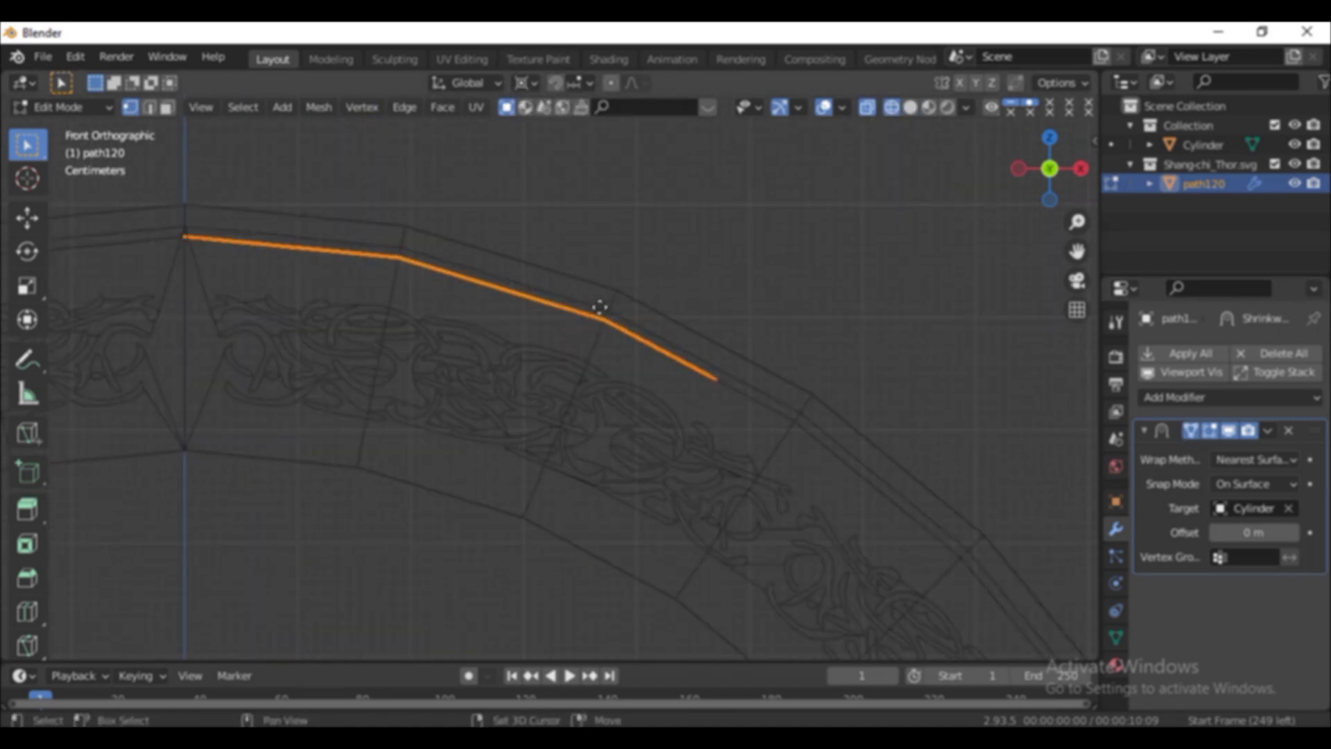
Duplicate the wrapped ornament segment and rotate the copies around the ring's centre so they continue end to end along the groove.
key("shift+d")
right_click(600, 307)
scroll(617, 292, "up", 2)
middle_click_drag(828, 402, 695, 429, "shift")
scroll(695, 429, "down", 1)
key("alt+a")
key("l")
scroll(701, 485, "down", 6)
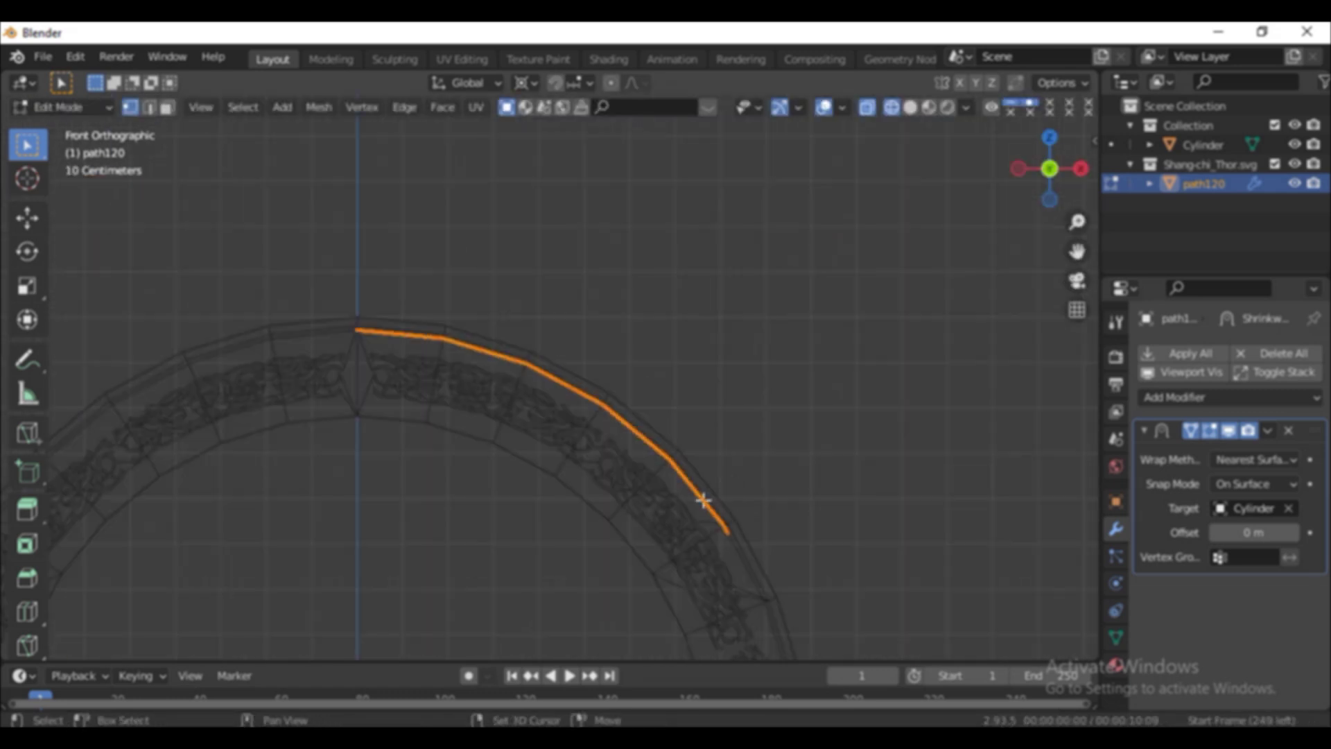
scroll(703, 500, "up", 5)
key("g")
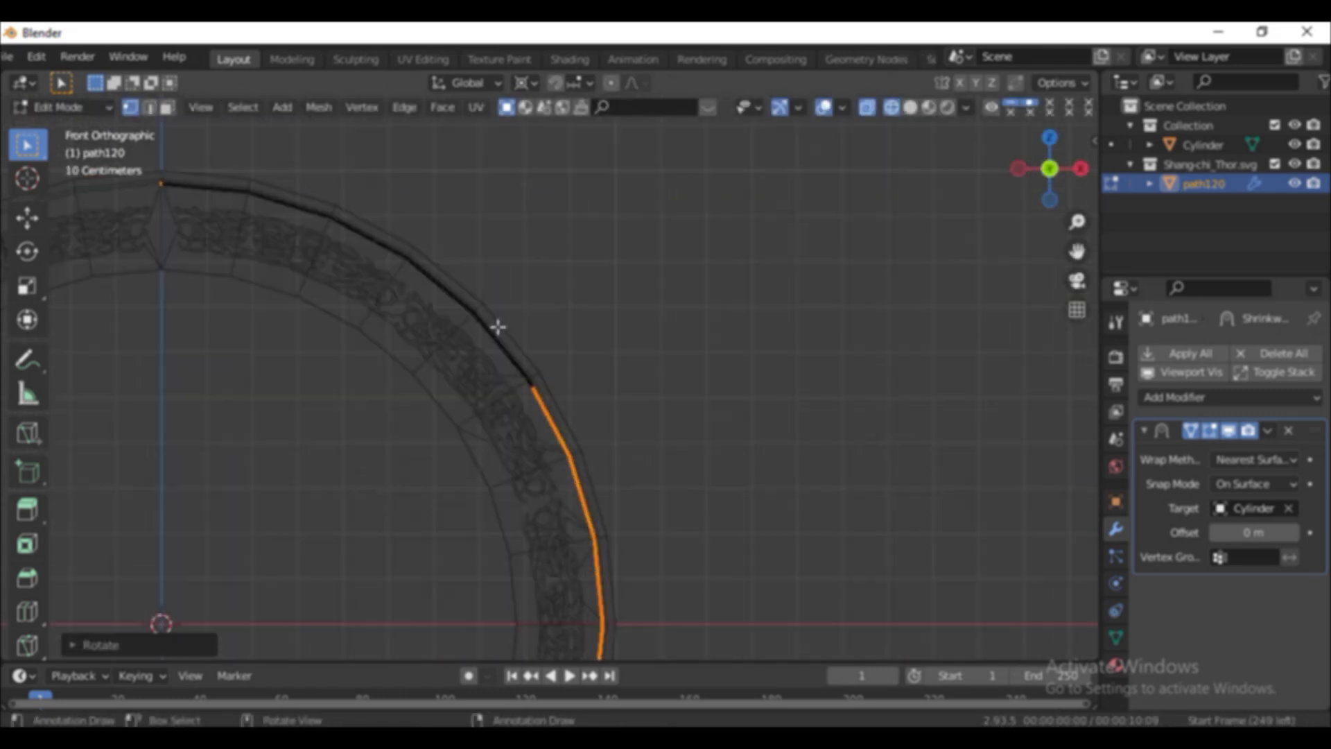
Add further copies of the ornament segment, rotated around the ring's centre along the groove up to the ring's top.
scroll(496, 326, "down", 3)
key("shift+d")
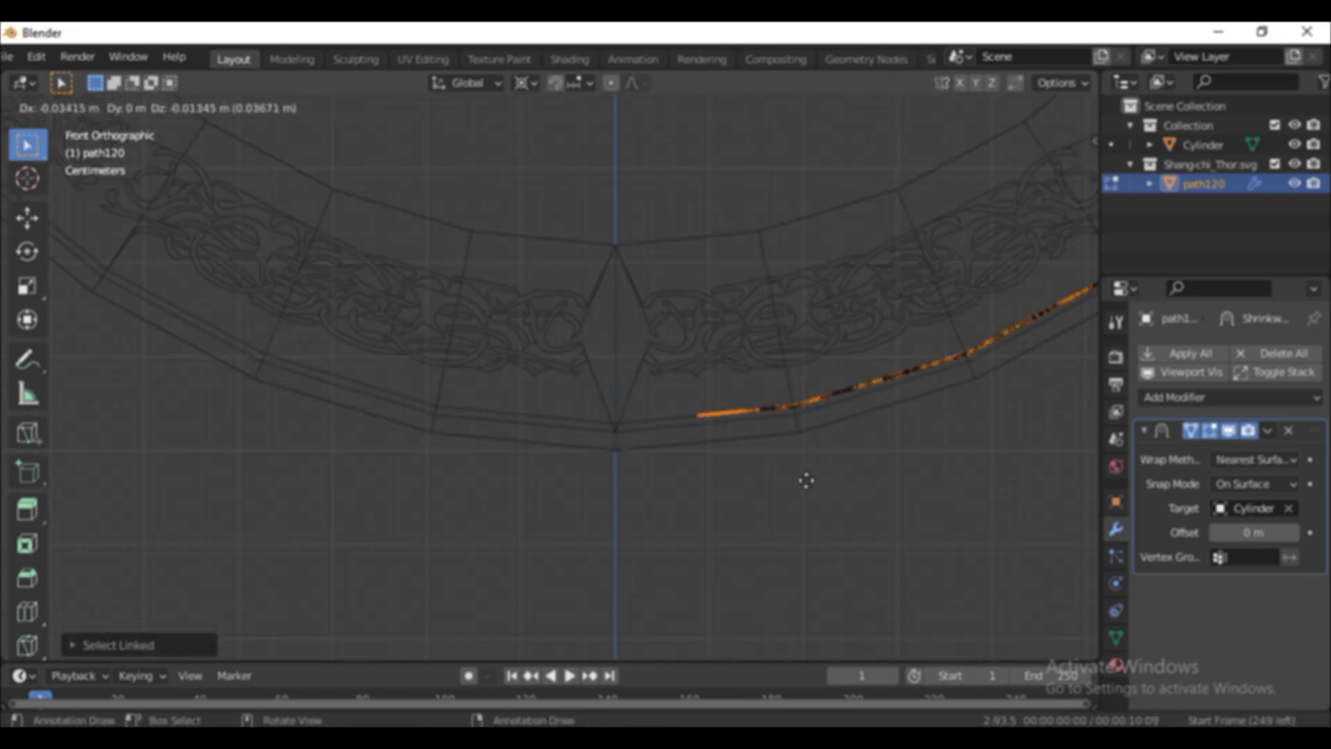
right_click(805, 479)
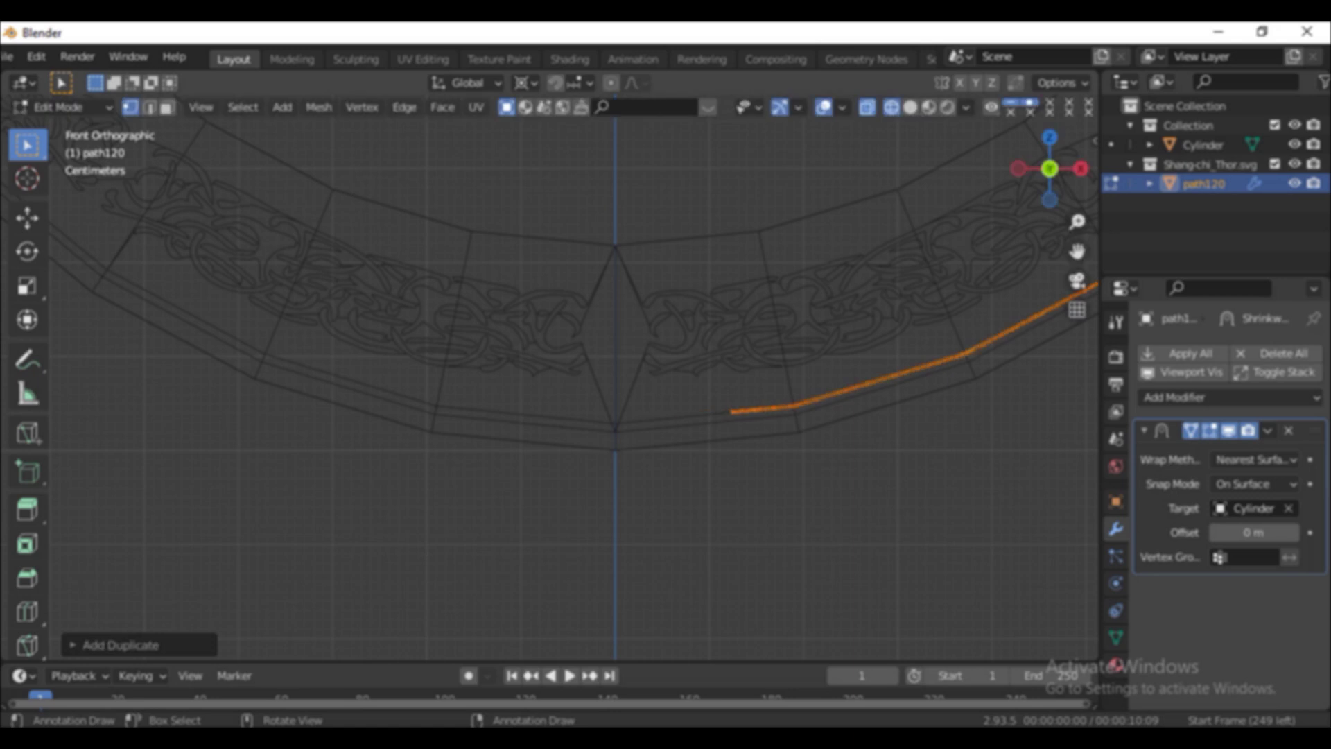
key("r")
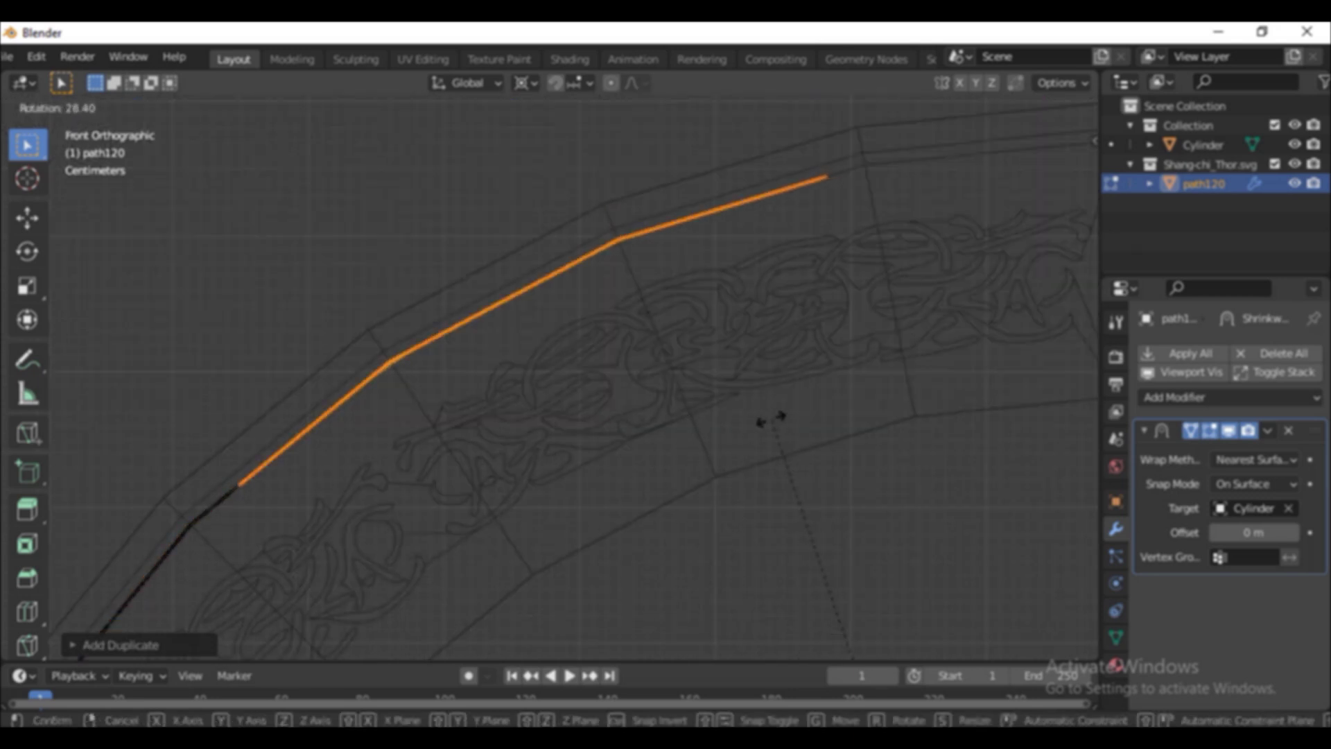
scroll(767, 410, "down", 4)
scroll(752, 360, "up", 2)
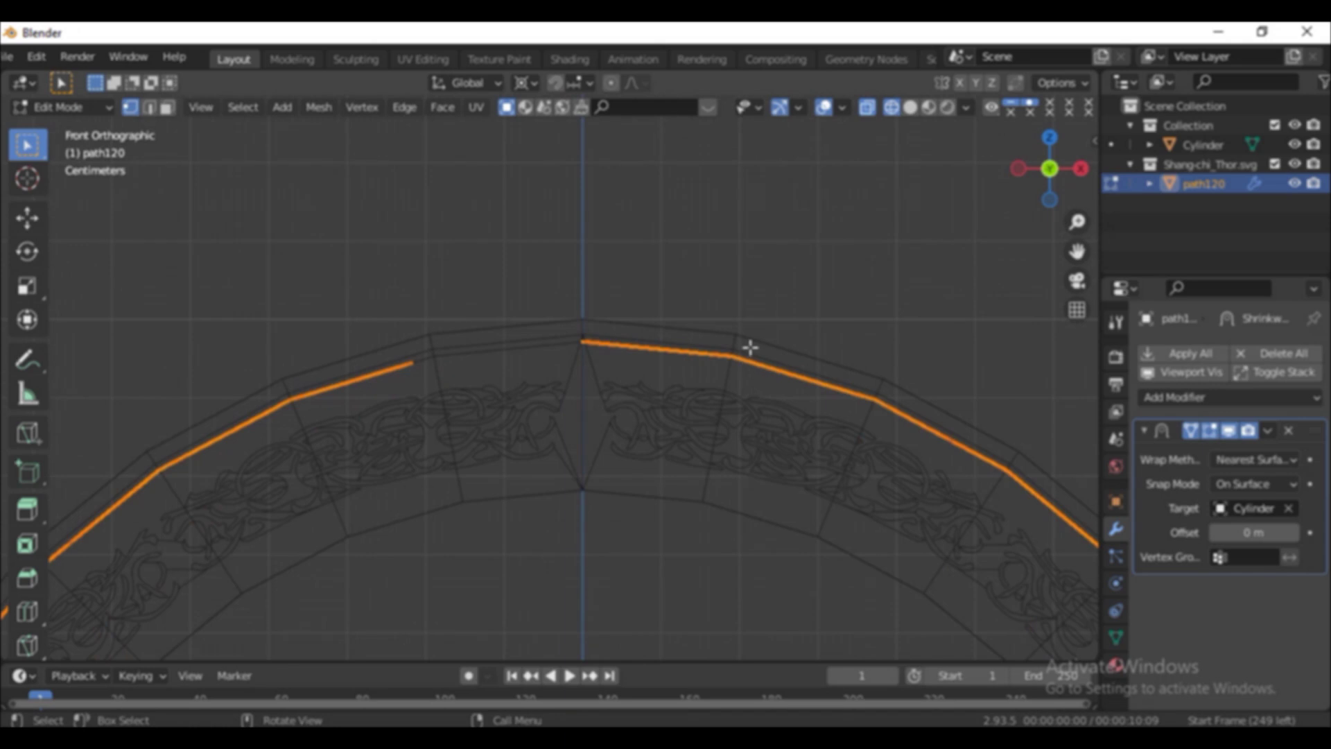
Select one linked ornament piece near the ring's top and rotate it around the centre by about 18° to close the remaining gap.
left_click(821, 357)
left_click_drag(274, 326, 512, 426)
middle_click_drag(264, 407, 412, 489)
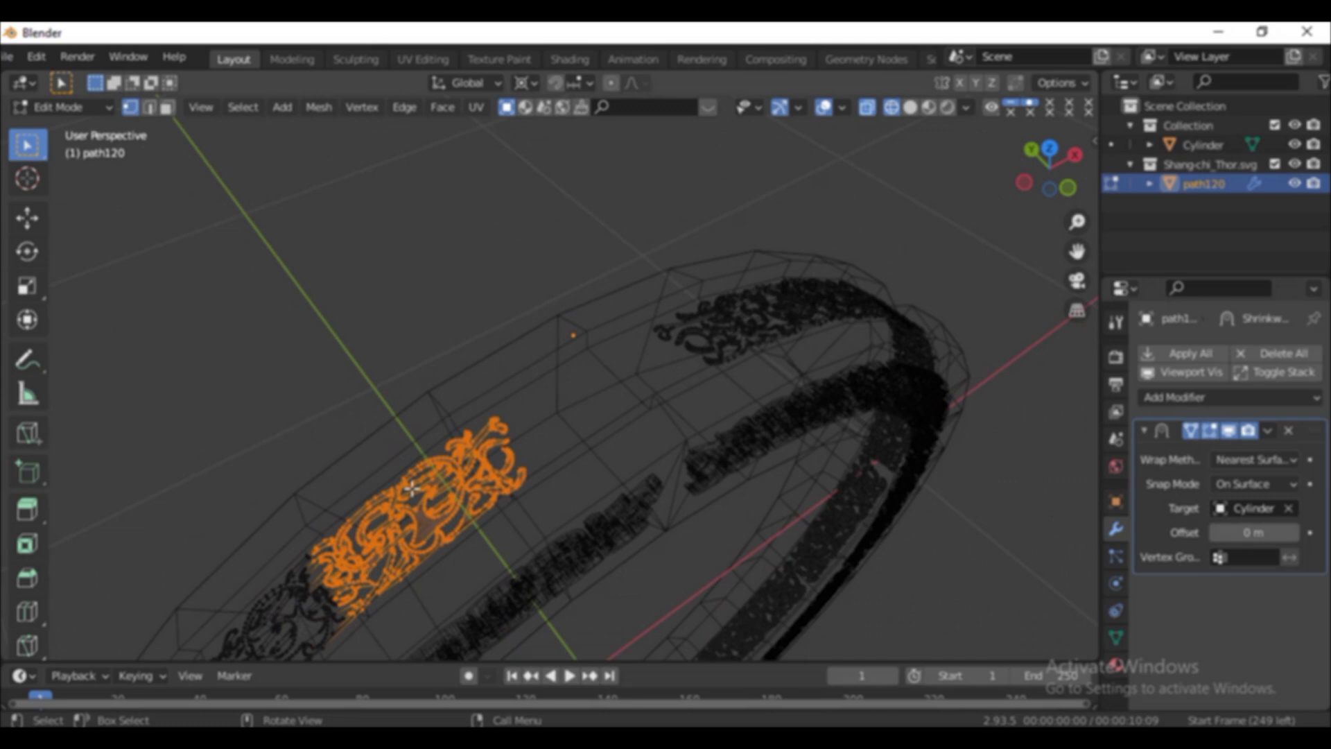
key("ctrl+l")
key("KP_1")
key("r")
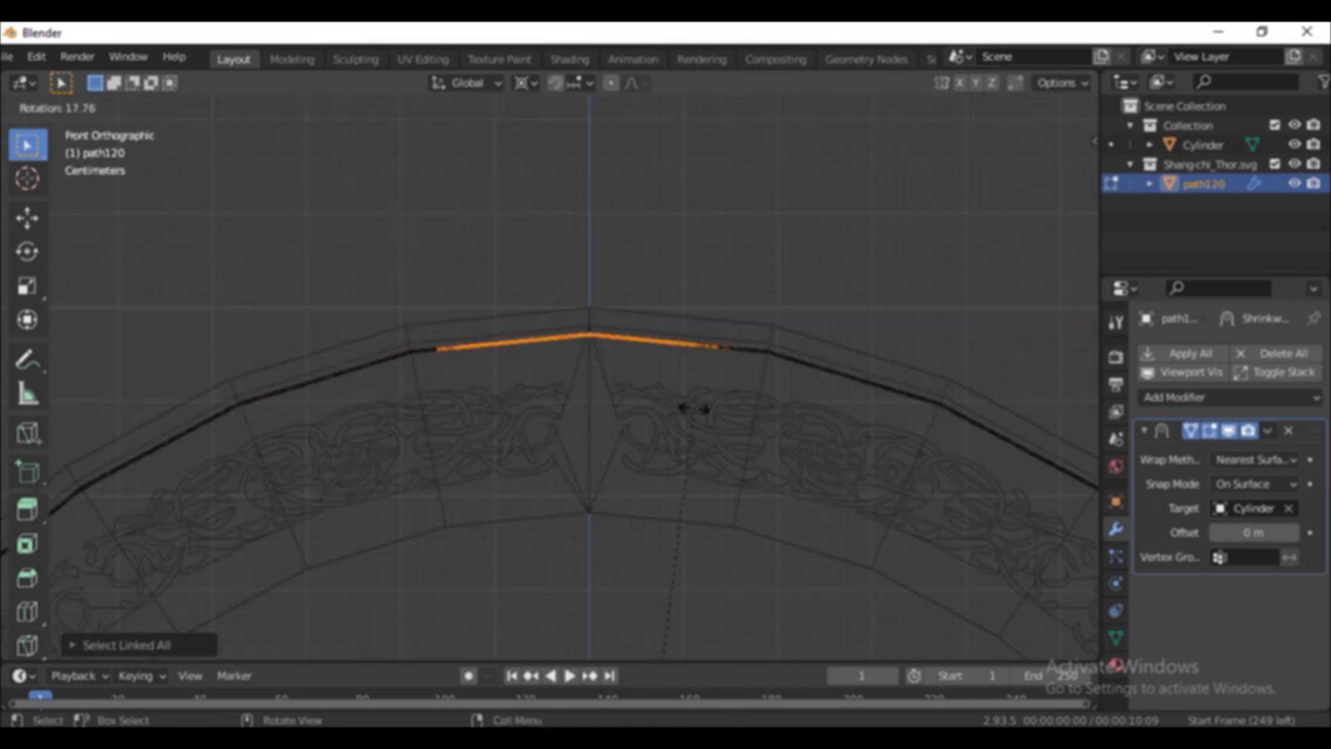
left_click(679, 395)
Return the ring to solid shading in Object Mode and apply the ornament's Shrinkwrap modifier.
key("shift+z")
middle_click_drag(680, 394, 749, 607)
key("Tab")
middle_click_drag(726, 558, 901, 450)
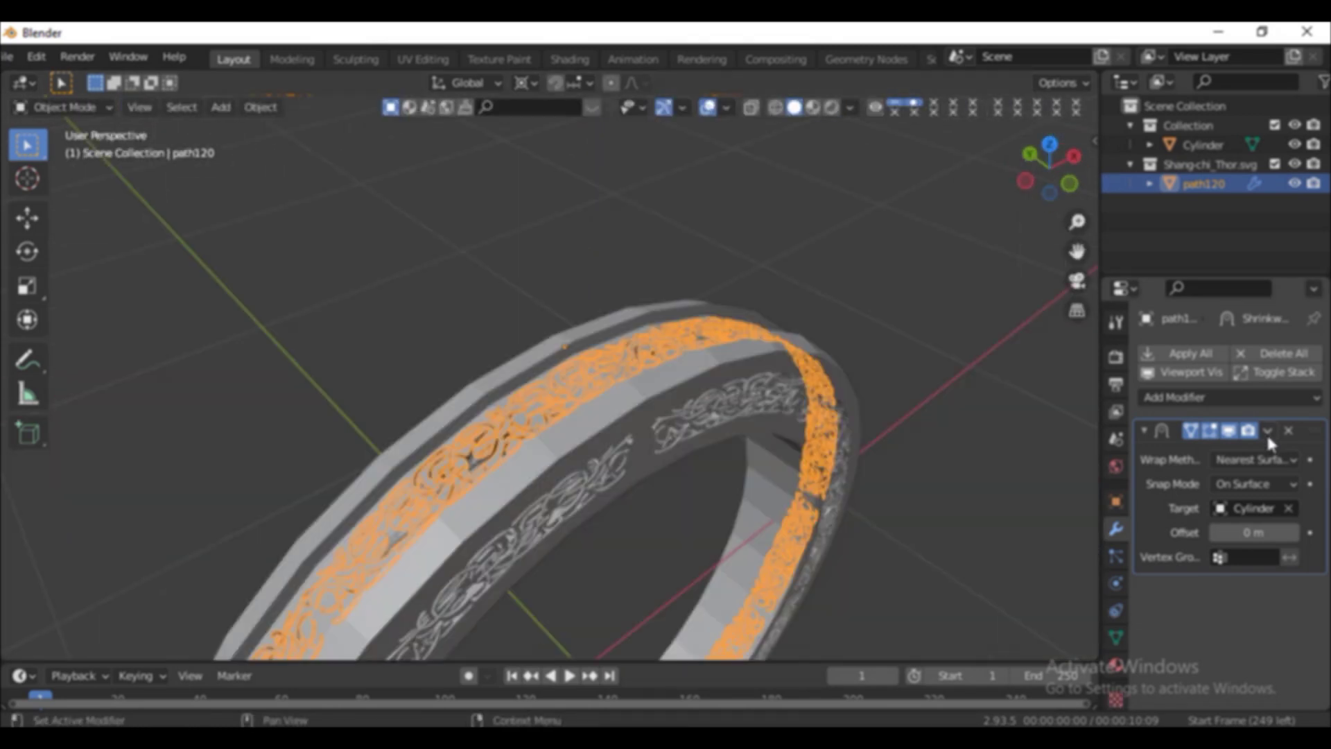
left_click(1266, 431)
left_click(1154, 454)
Extrude the whole groove ornament mesh and scale the extrusion to give it thickness.
key("Tab")
key("KP_1")
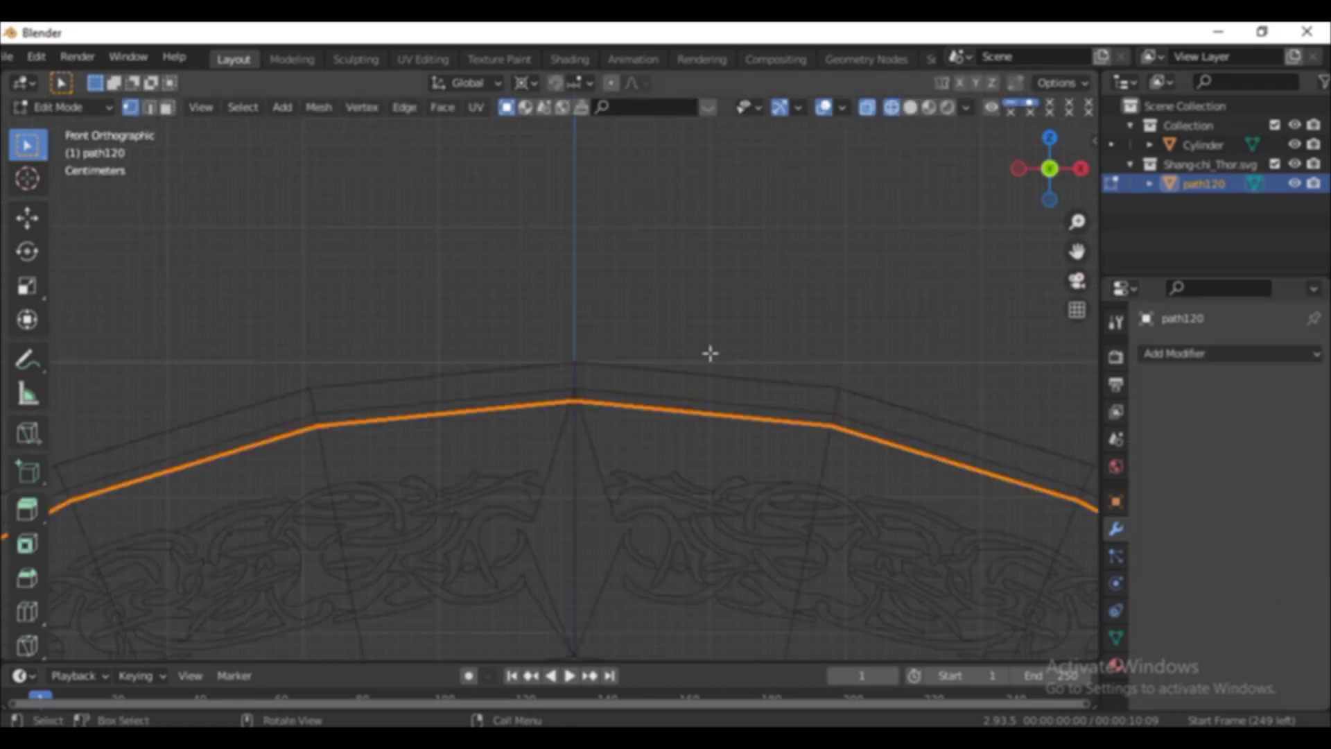
key("e")
key("s")
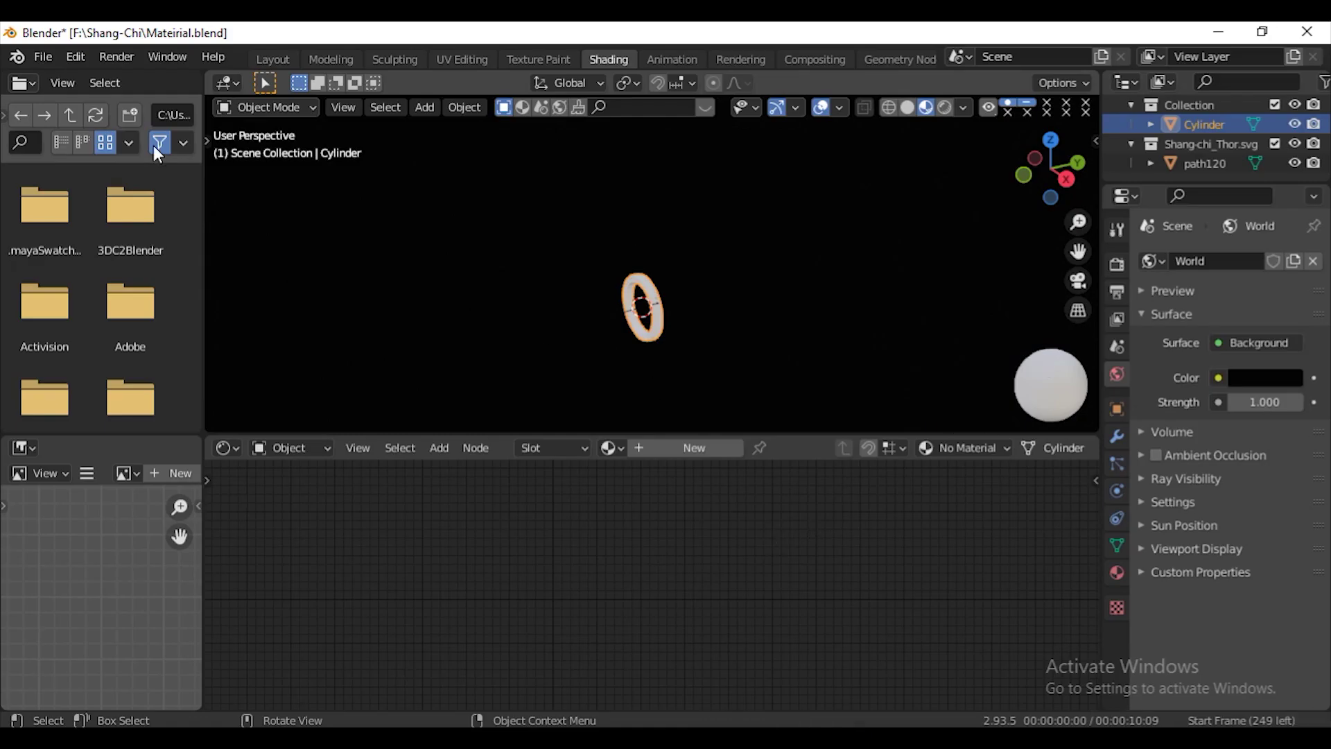
Switch the viewport to rendered shading and light it with the HDRI by disabling Scene World.
left_click(951, 108)
left_click(965, 107)
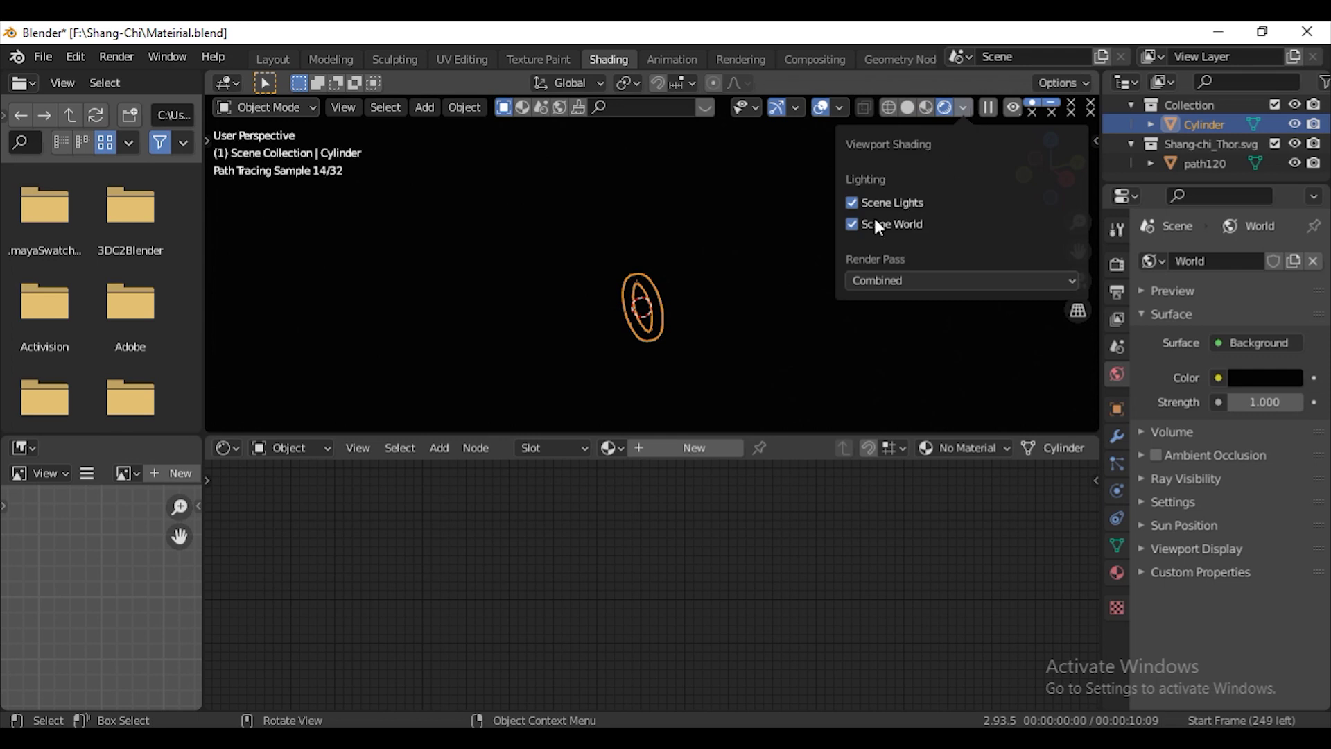
left_click(851, 224)
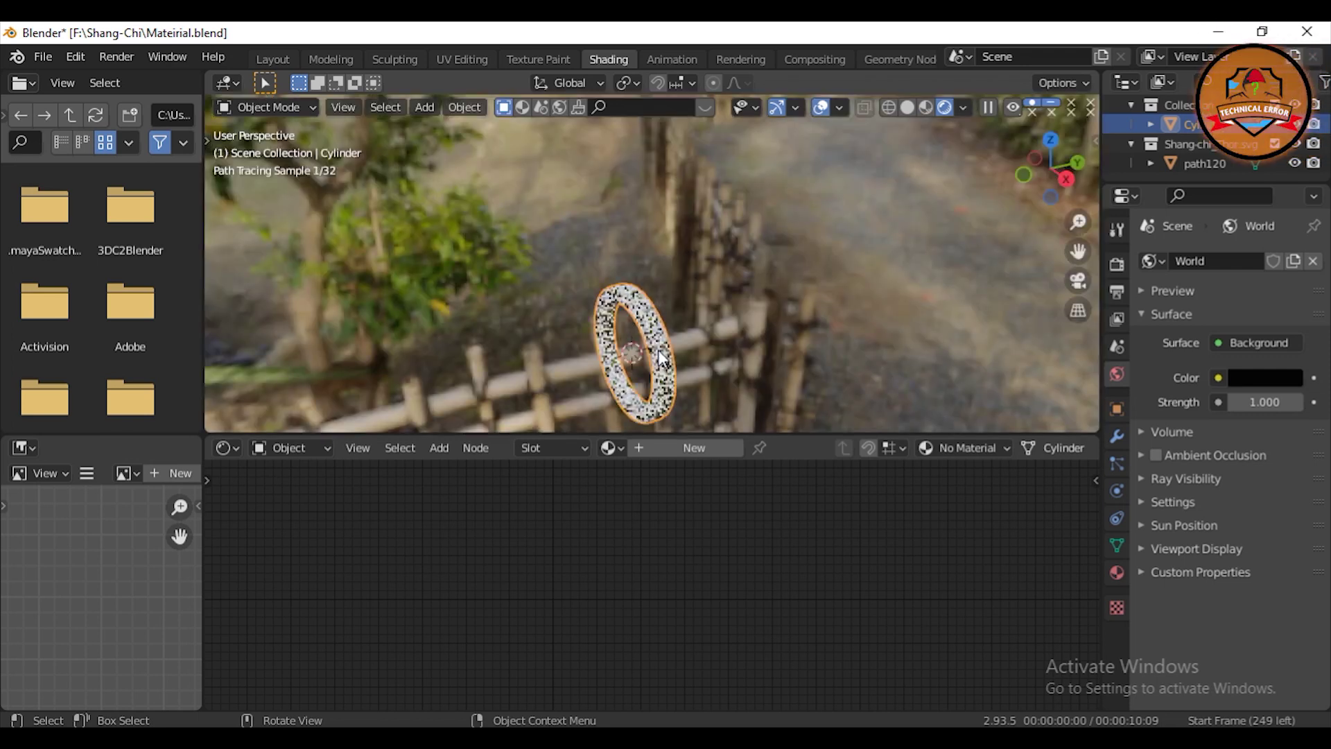
Create a new ring material and set Metallic, Specular, Specular Tint, Anisotropic Rotation, Sheen, Sheen Tint and Clearcoat to 1.000.
left_click(692, 448)
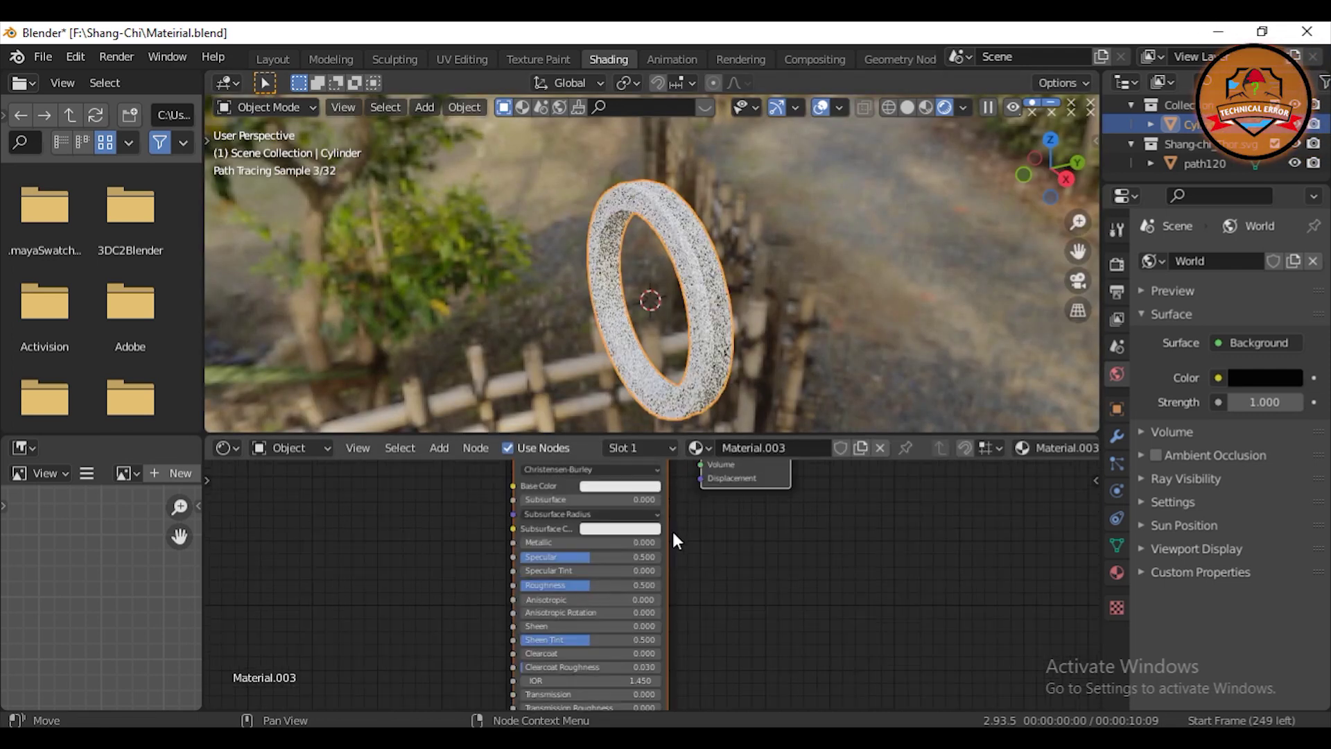
middle_click_drag(672, 529, 769, 524)
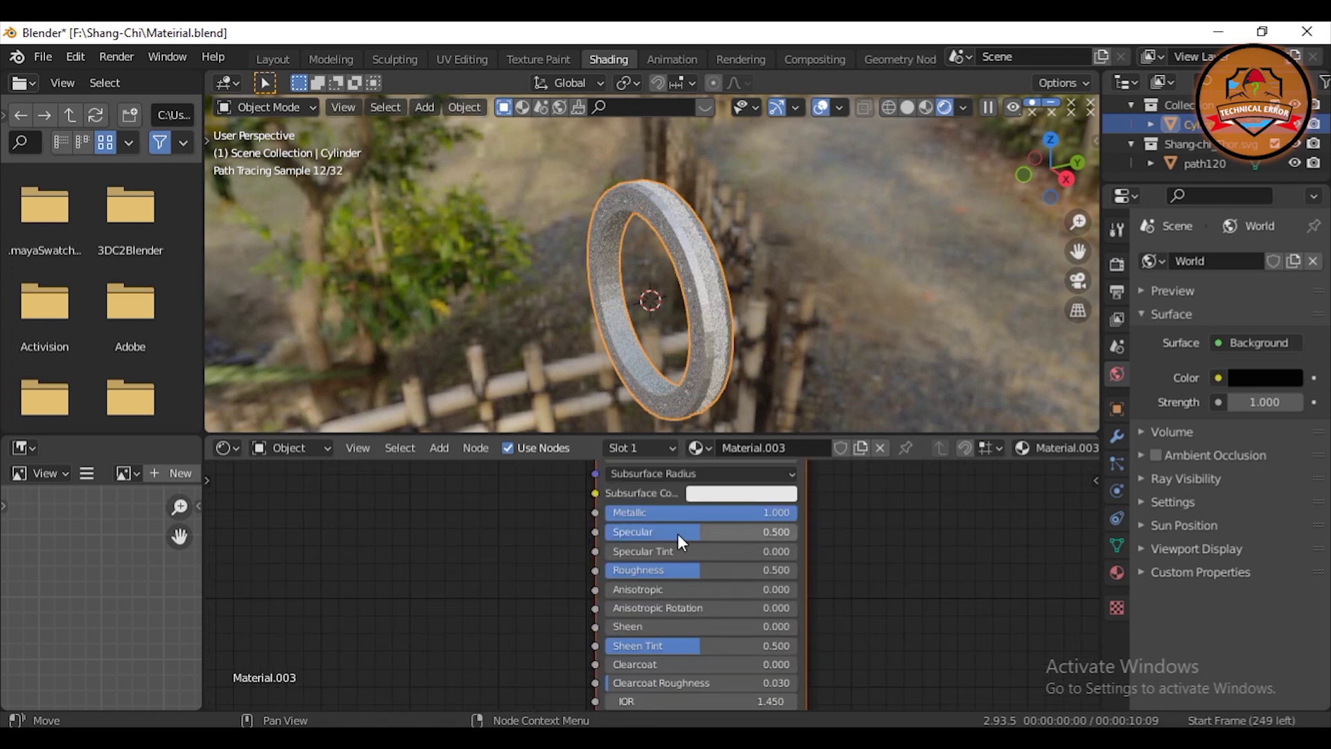
left_click_drag(677, 533, 774, 534)
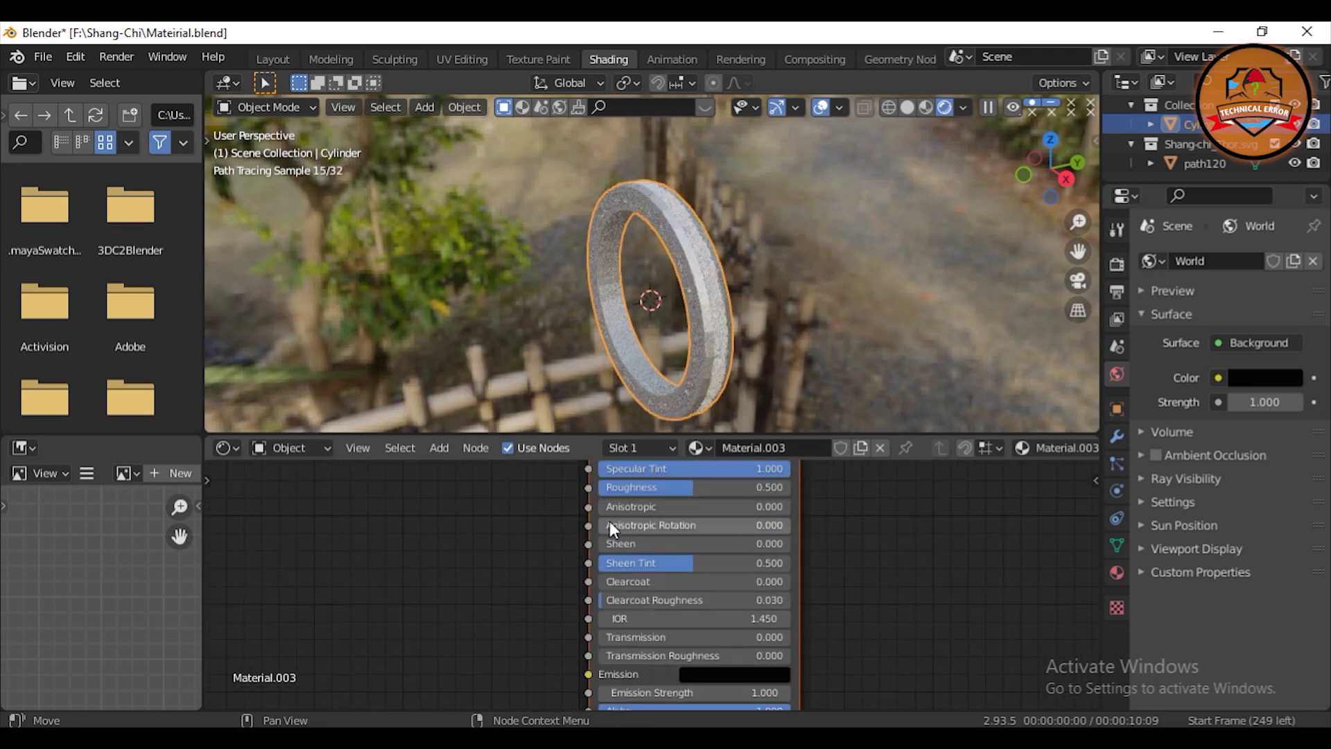
left_click_drag(609, 526, 788, 526)
left_click_drag(638, 543, 789, 543)
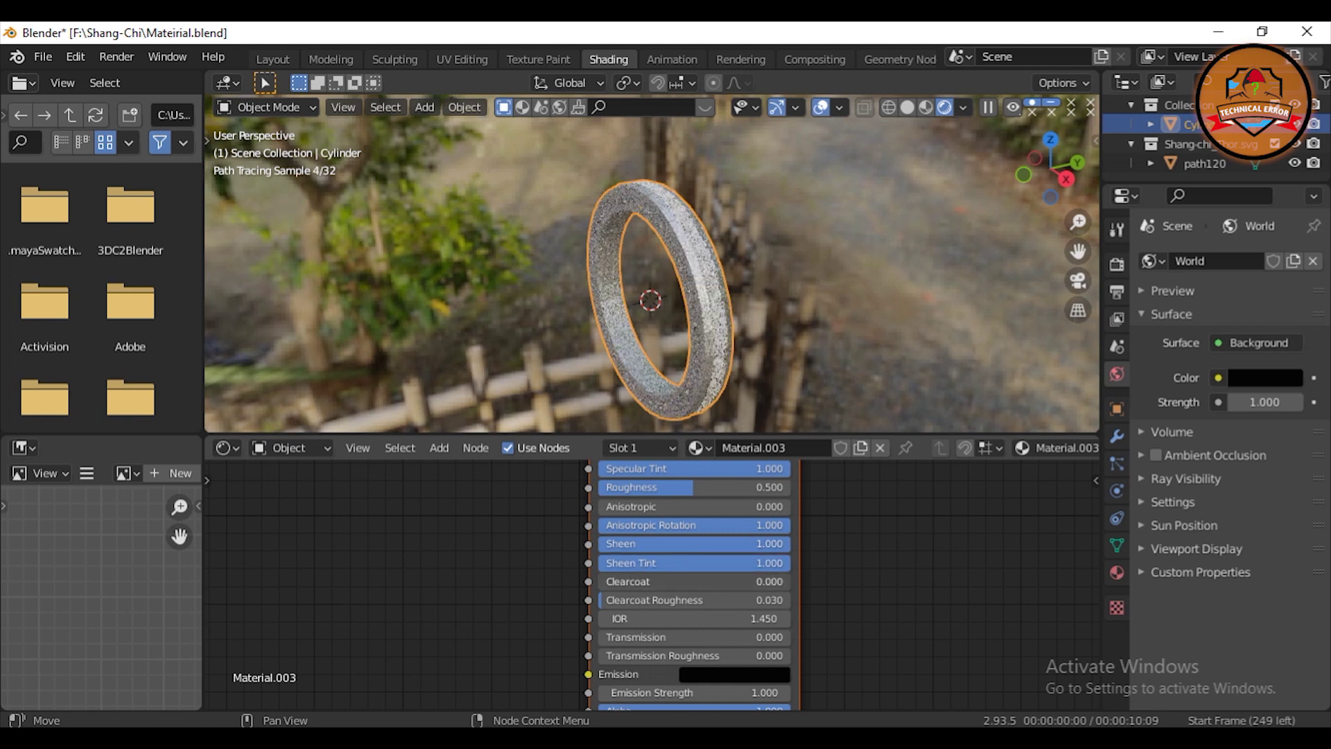
middle_click_drag(596, 478, 677, 561)
left_click_drag(693, 673, 880, 672)
Add a Noise Texture node, connect its Color output to the ring material's Roughness, and open its Detail value for editing.
key("shift+a")
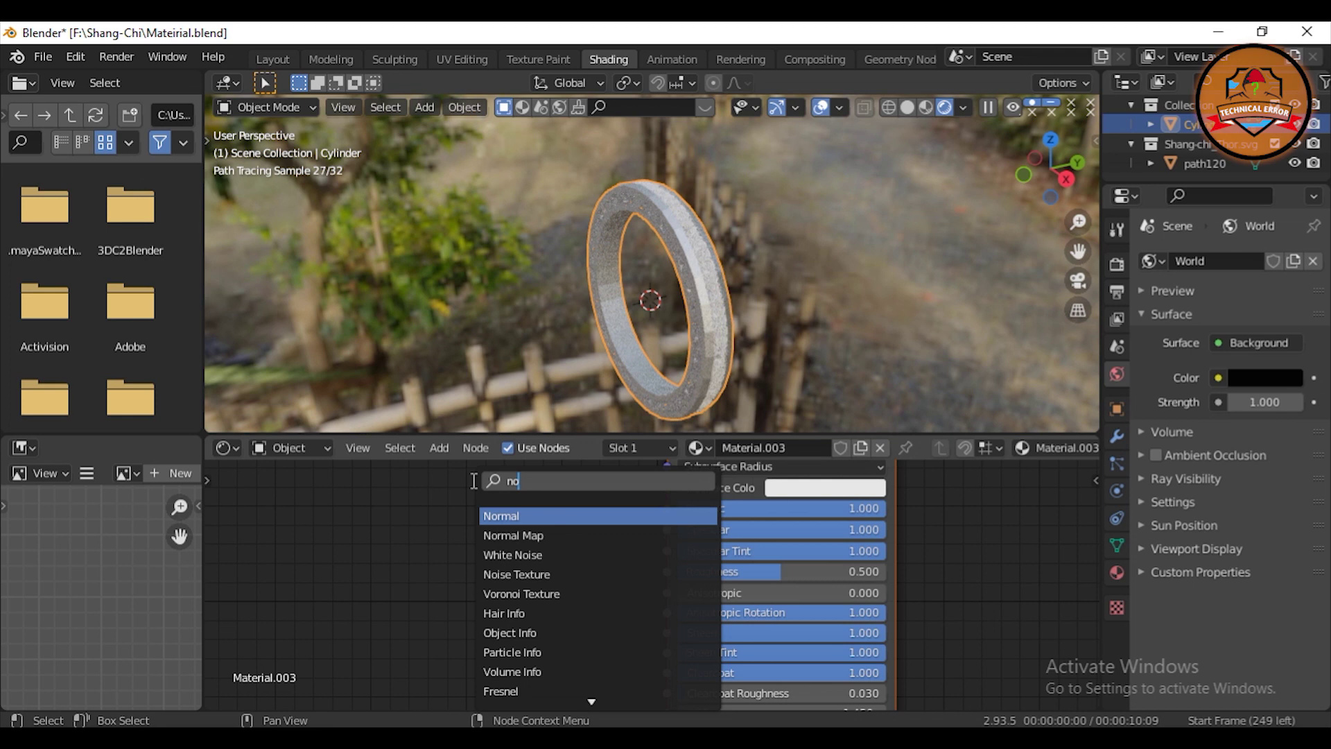
left_click(564, 574)
left_click(427, 597)
left_click_drag(468, 547, 631, 597)
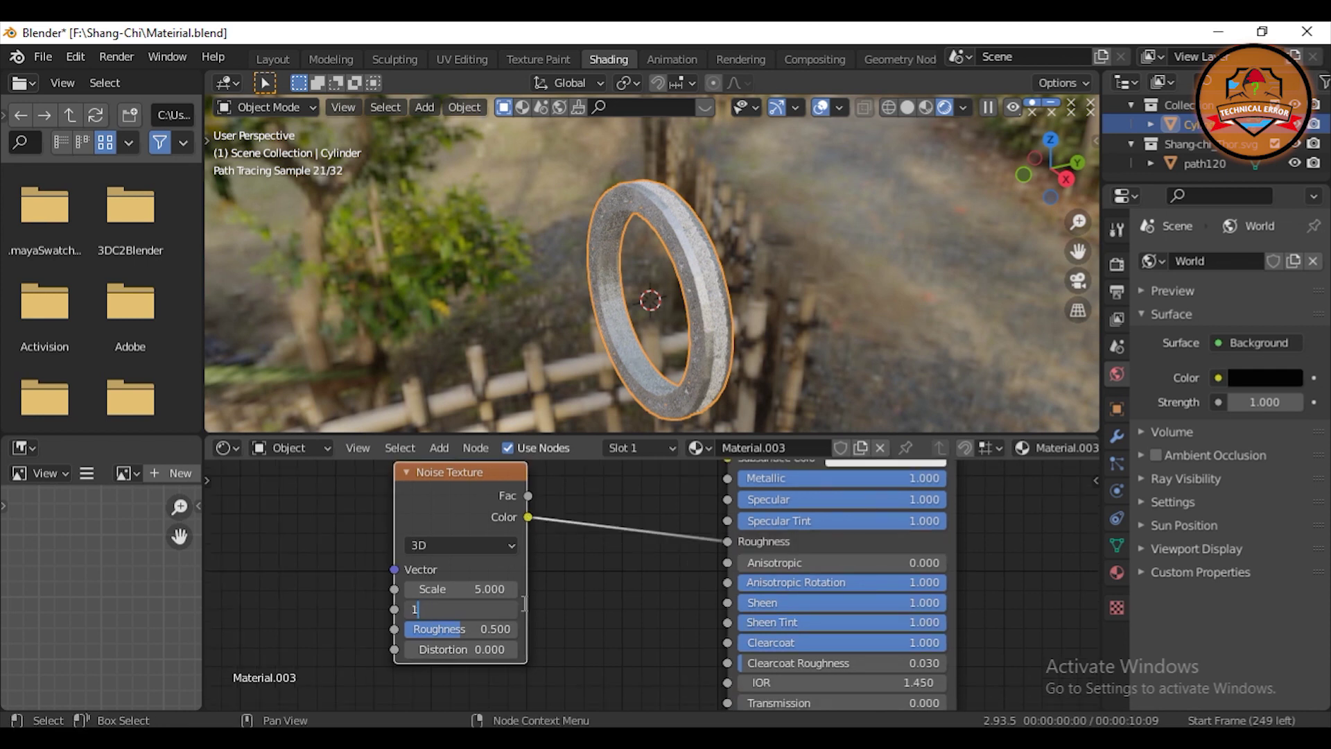
double_click(519, 595)
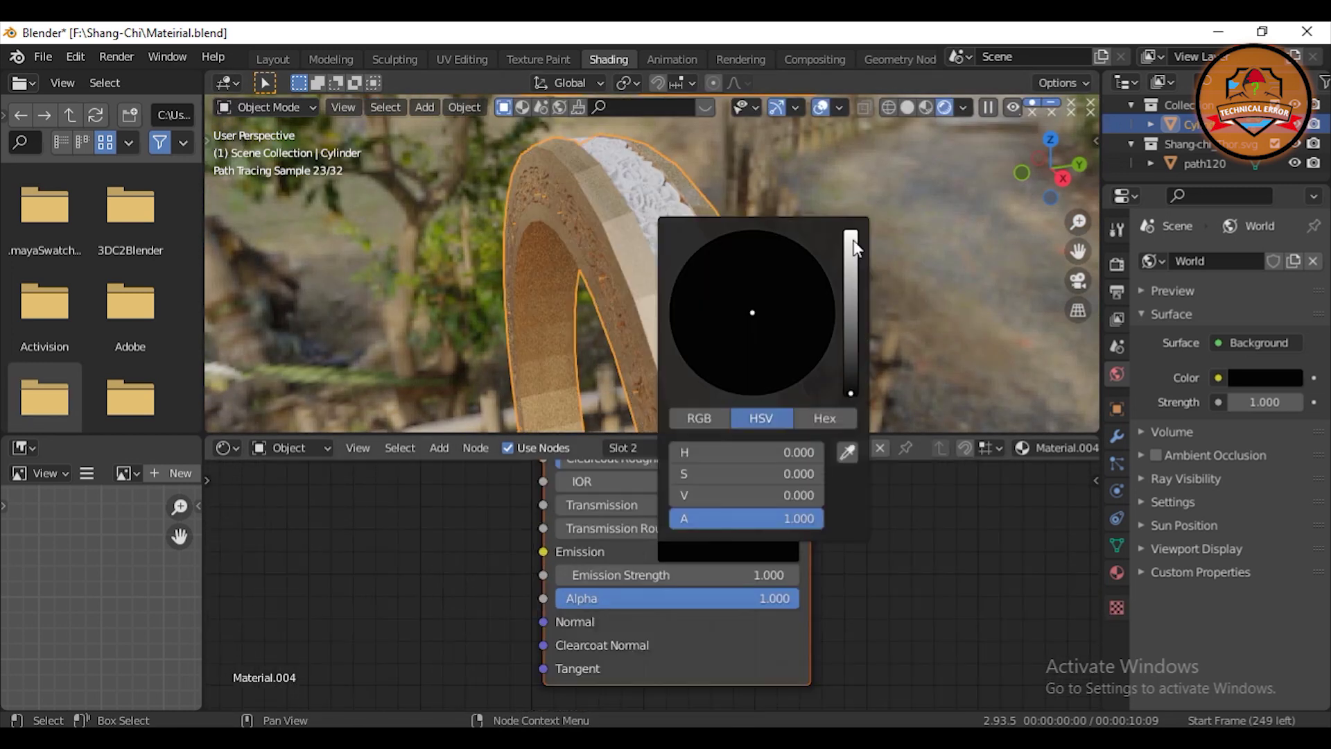
Give Material.004 in the ring's second slot an orange emission colour with an emission strength of 5.000.
left_click(854, 247)
left_click(730, 364)
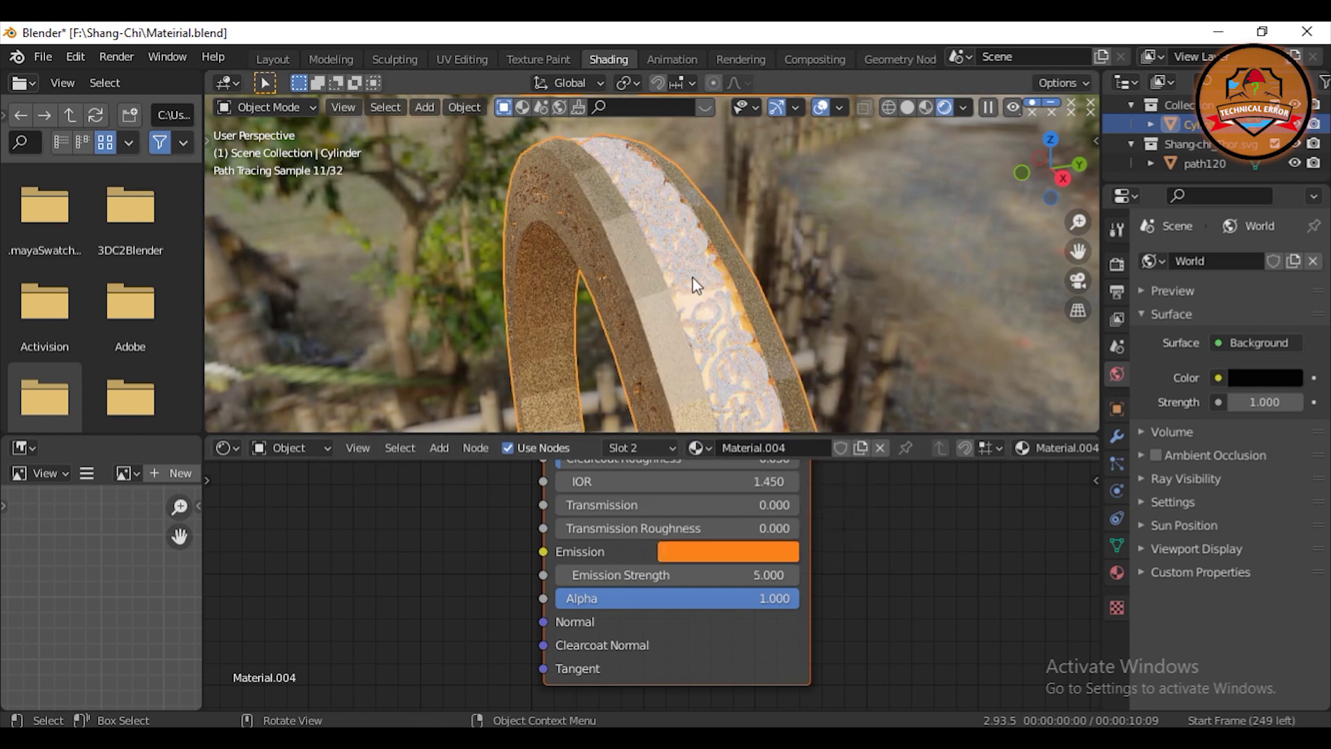
Assign Material.003 to the groove ornament path120 and choose the dark studio HDRI for the viewport lighting.
left_click(609, 448)
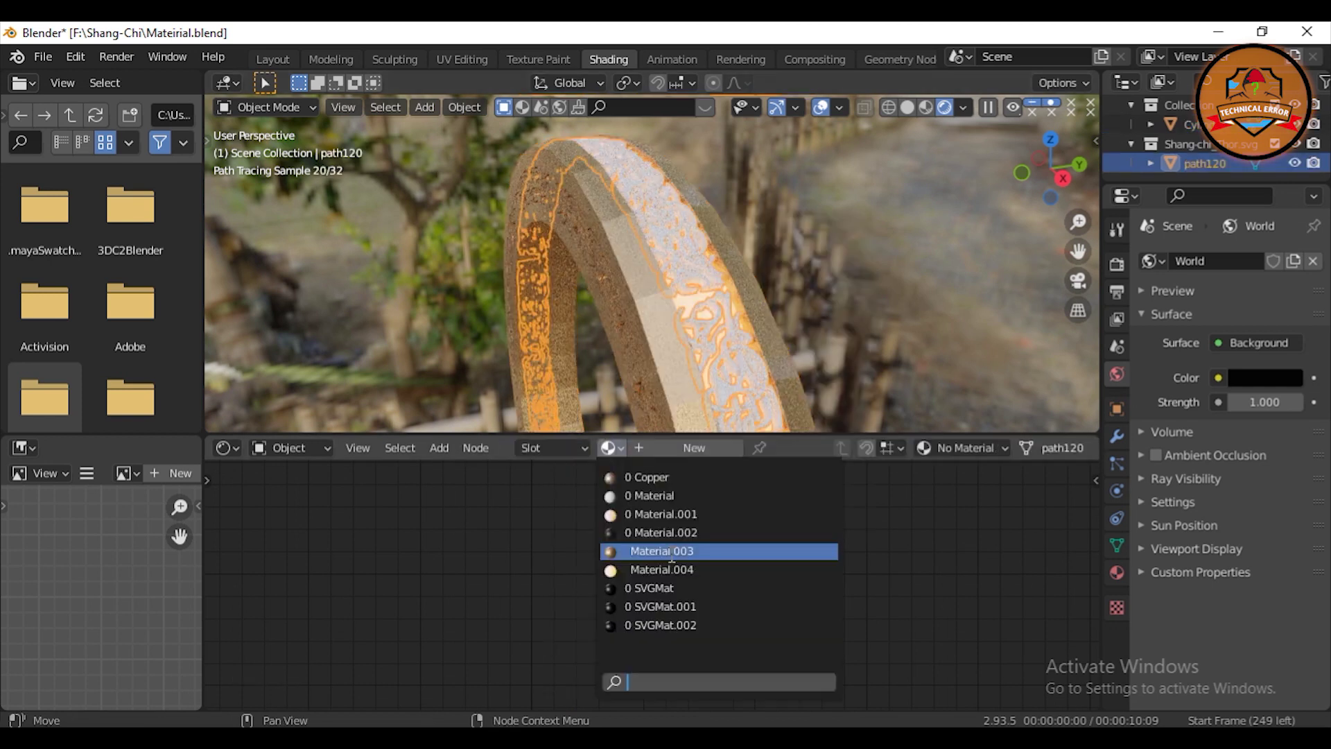
left_click(662, 551)
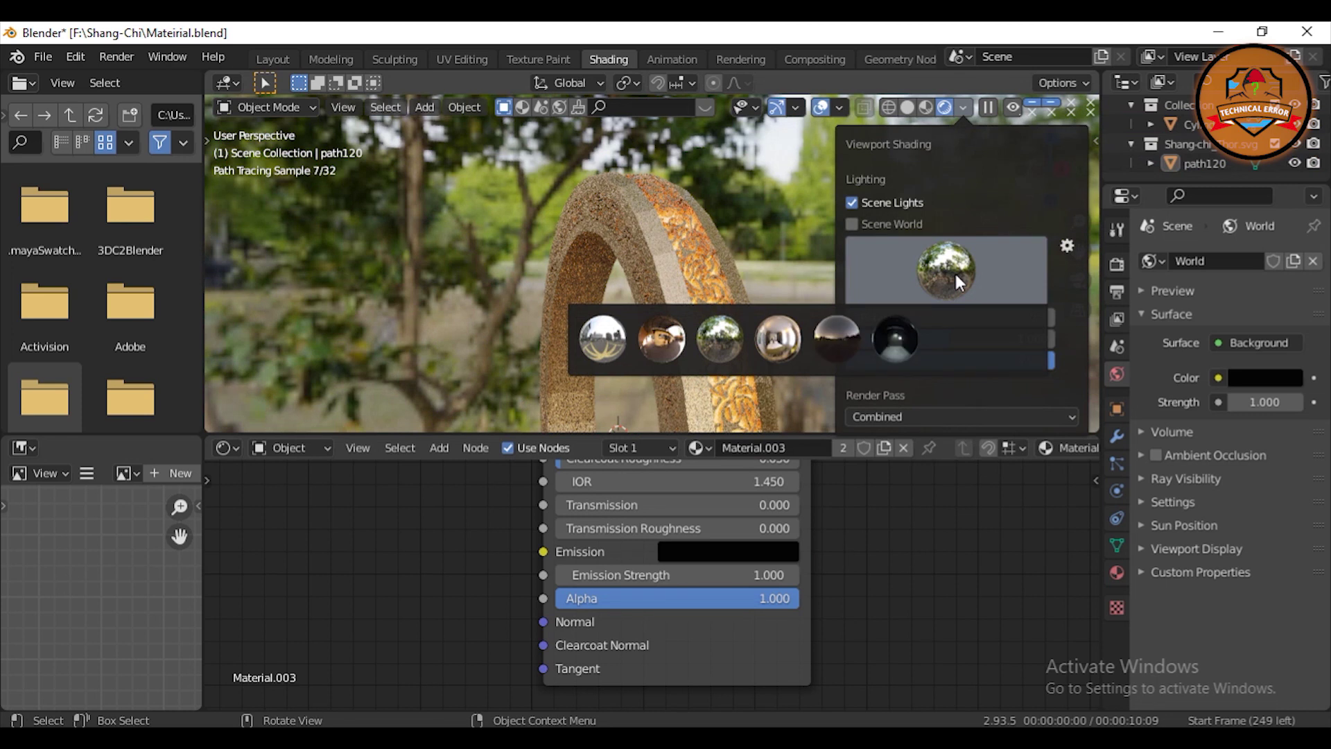
left_click(894, 339)
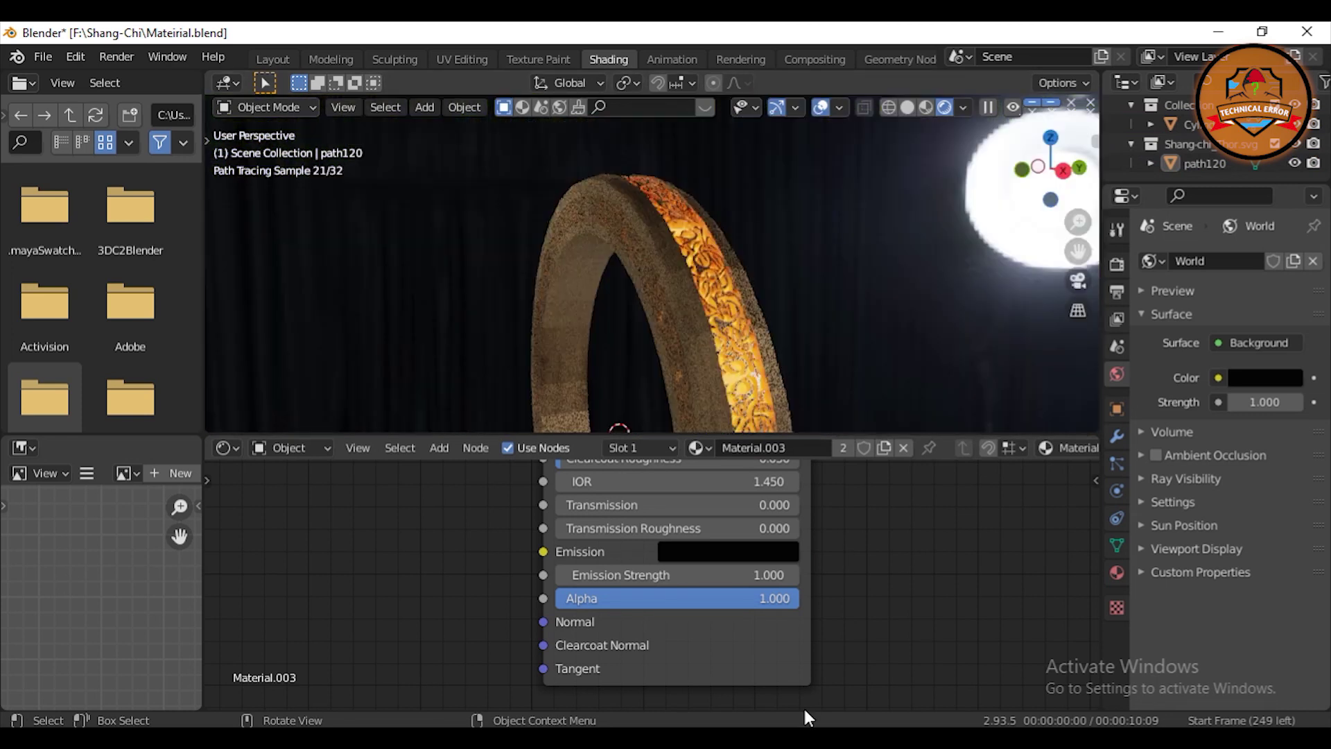